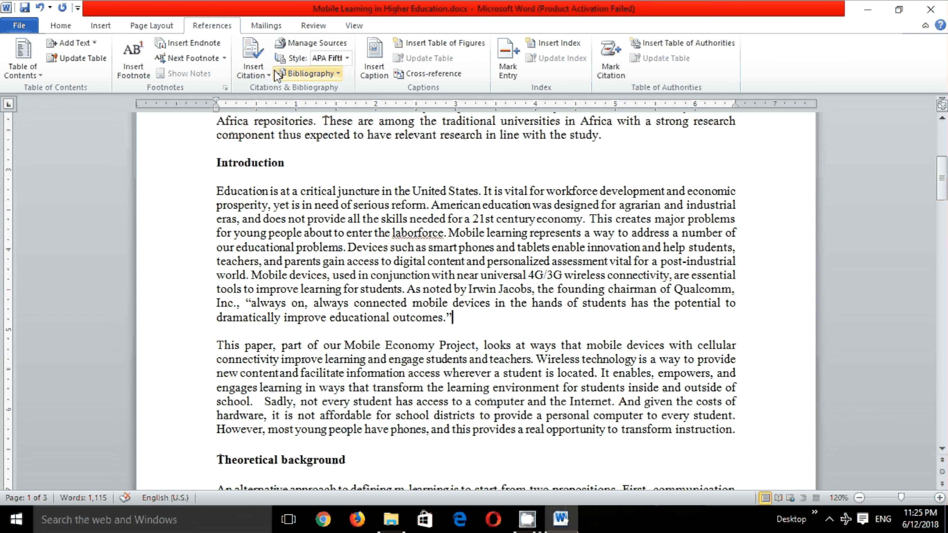
- Start a new citation source at the end of the Introduction's first paragraph and open the article PDF on mobile learning in Africa for reference
click(254, 71)
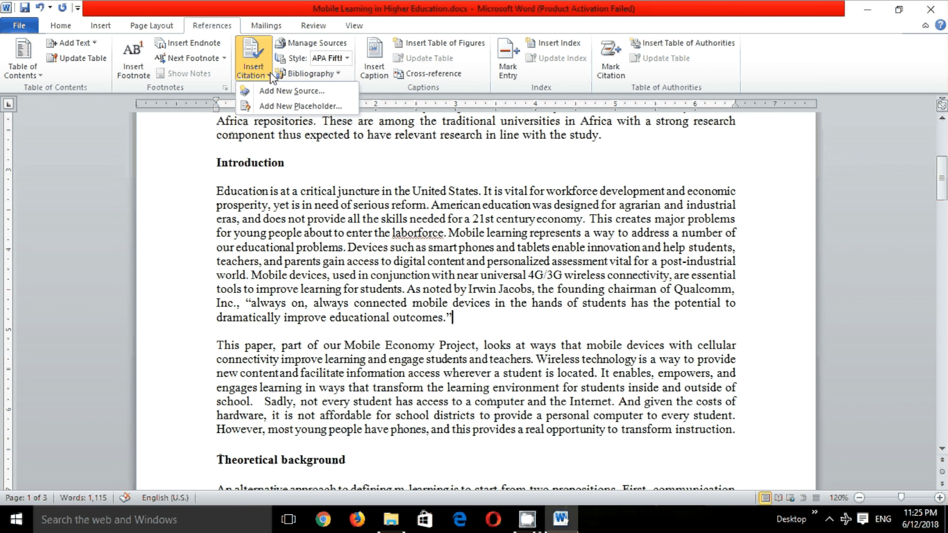
click(271, 95)
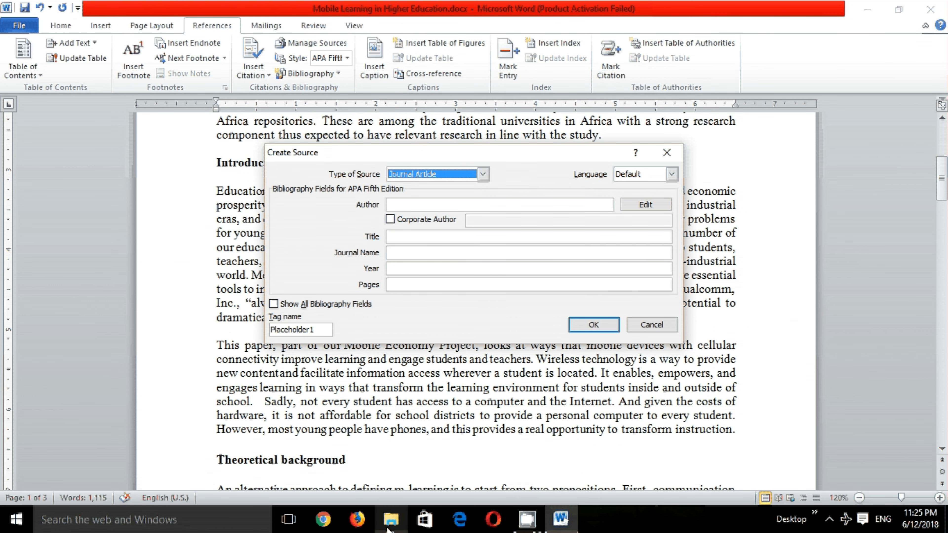
click(391, 520)
double_click(551, 277)
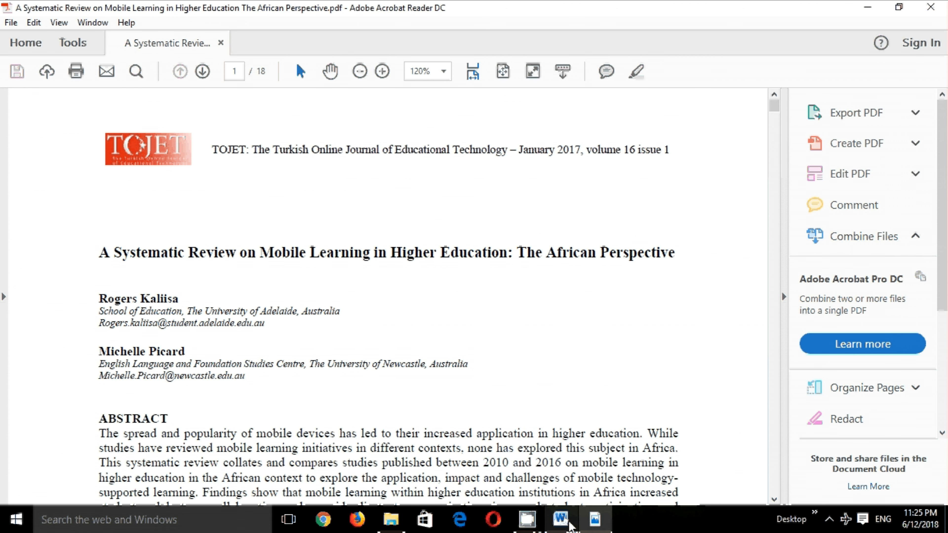
click(561, 519)
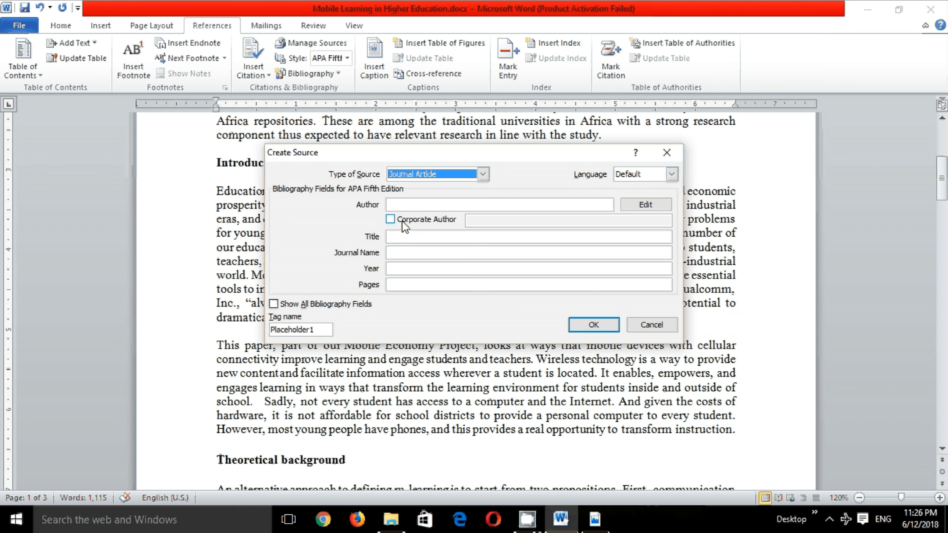
- Set the source type to Journal Article and open its author names for editing
click(483, 174)
click(445, 207)
click(646, 205)
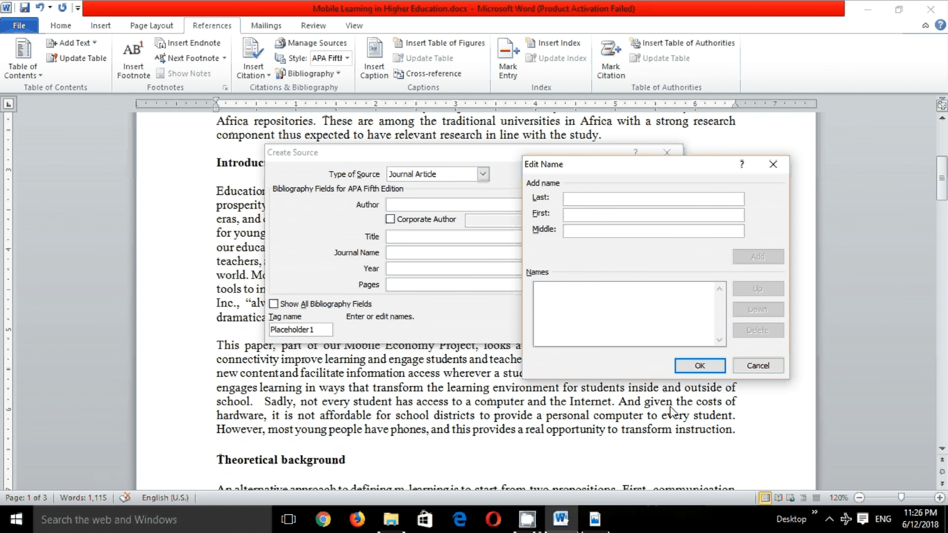
- Copy the first author's full name from the article PDF into the author's first name field
click(595, 519)
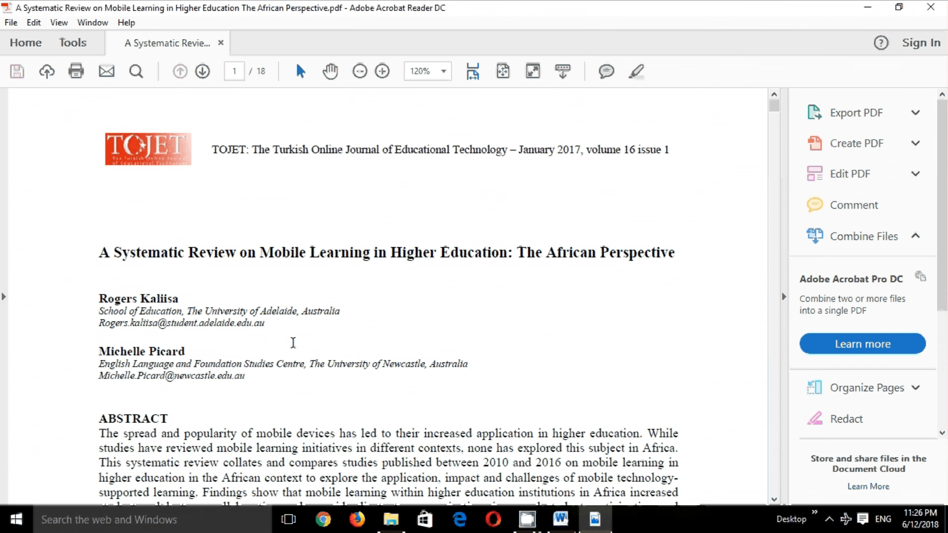
triple_click(96, 299)
key(ctrl+c)
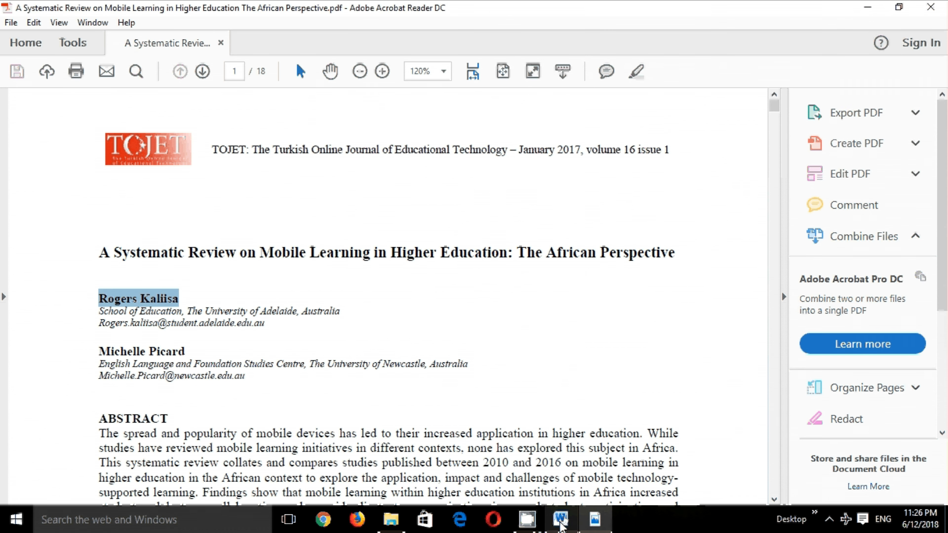
click(561, 520)
click(587, 218)
right_click(587, 219)
click(620, 266)
- Move the first author's surname into the last name field and add the author to the names list
double_click(603, 215)
right_click(603, 215)
click(617, 225)
click(583, 200)
right_click(584, 201)
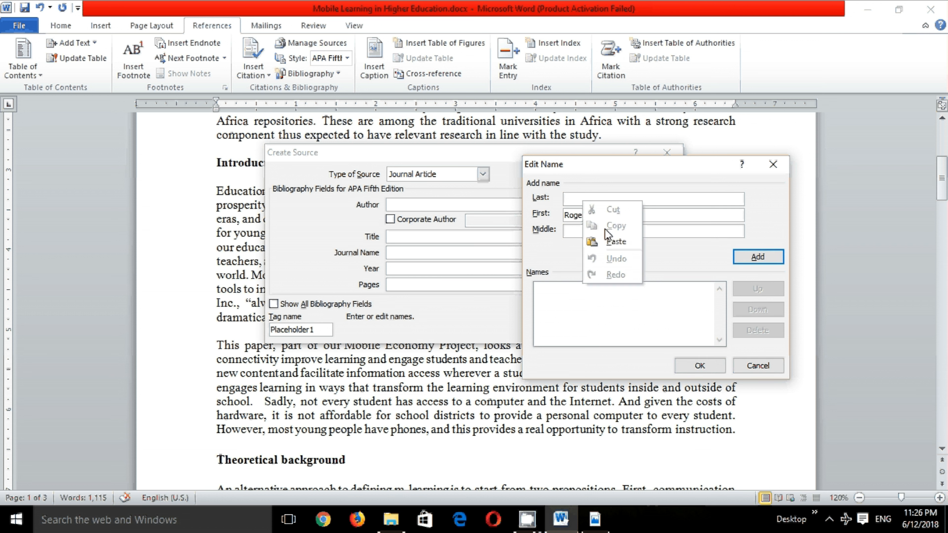
click(615, 242)
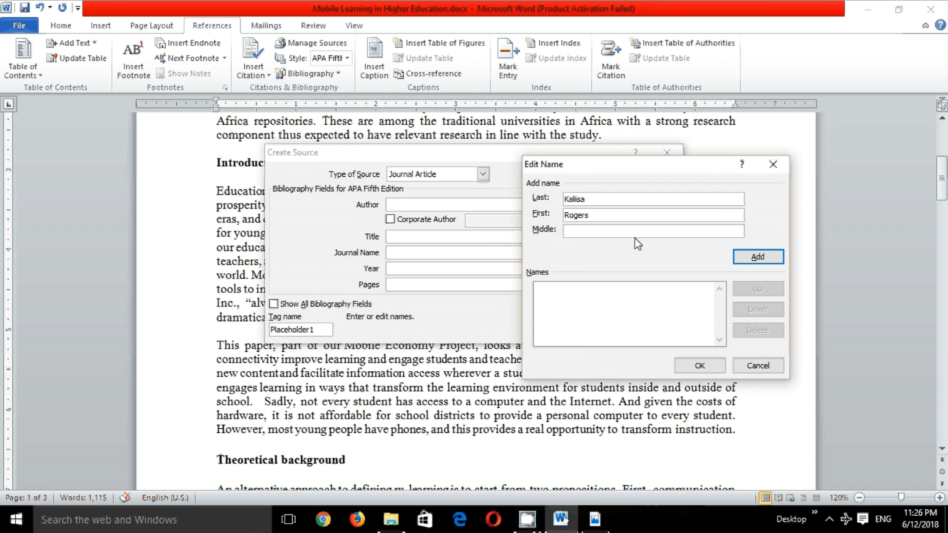
click(758, 261)
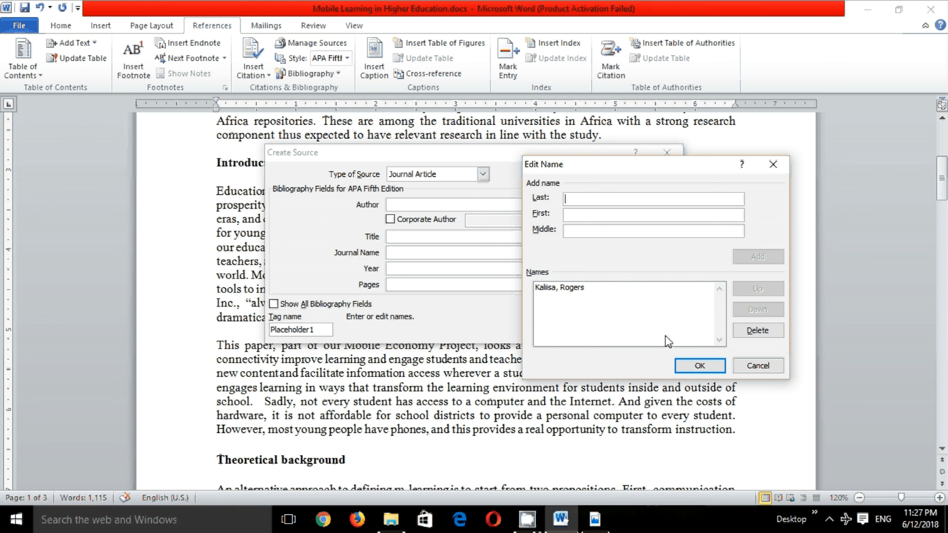
- Copy the second author's full name from the article PDF into the author's first name field
mouse_move(597, 517)
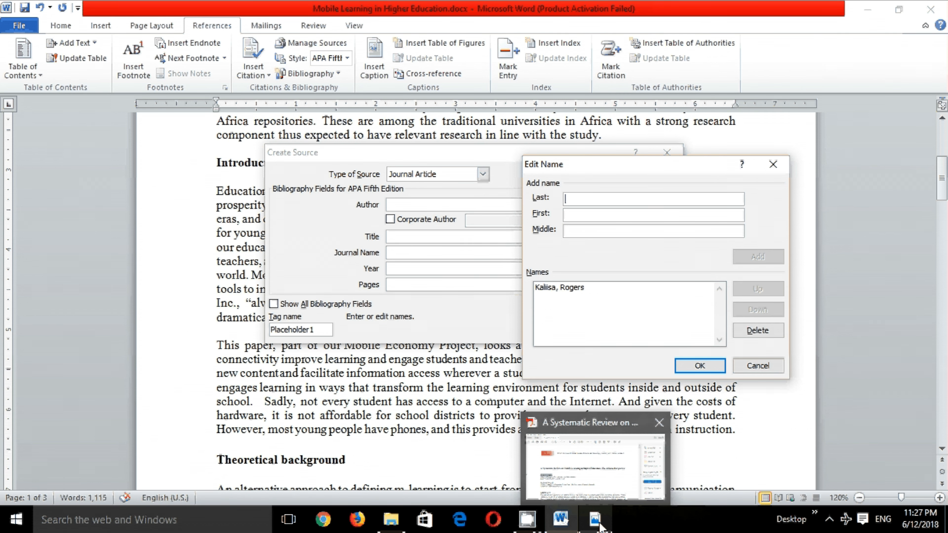
click(598, 523)
drag(99, 351, 185, 352)
right_click(189, 353)
click(204, 368)
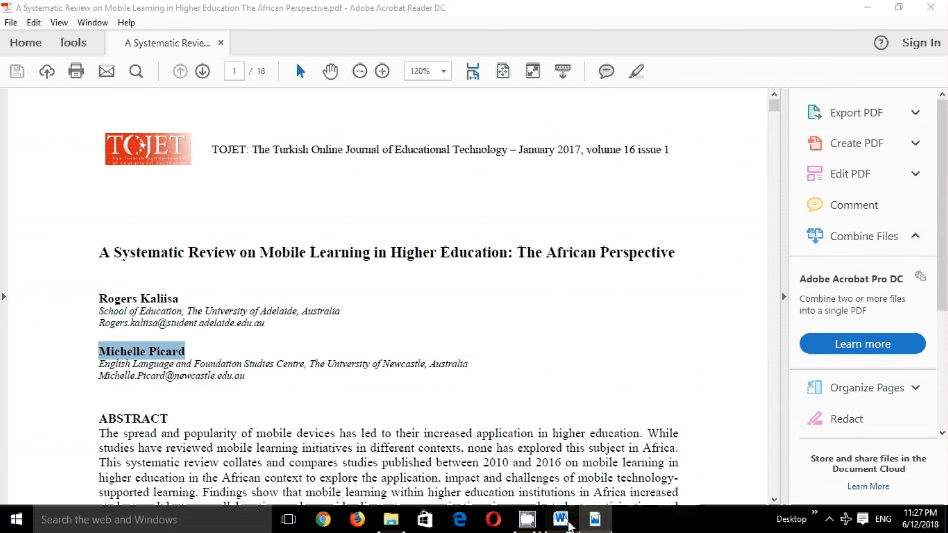
click(560, 519)
click(571, 219)
key(ctrl+v)
- Move the second author's surname into the last name field, add the author to the list, and confirm the author names
double_click(600, 216)
right_click(599, 219)
click(622, 225)
right_click(588, 198)
click(623, 243)
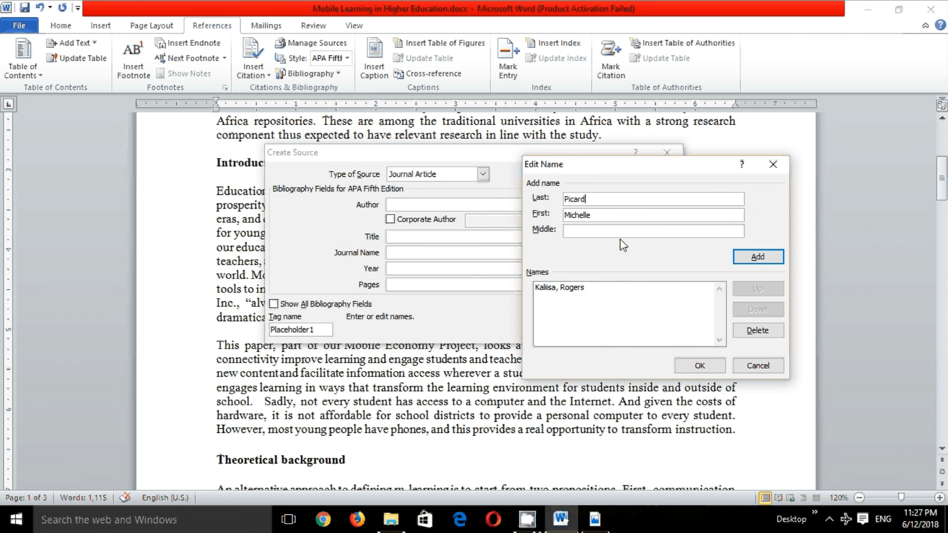
click(758, 257)
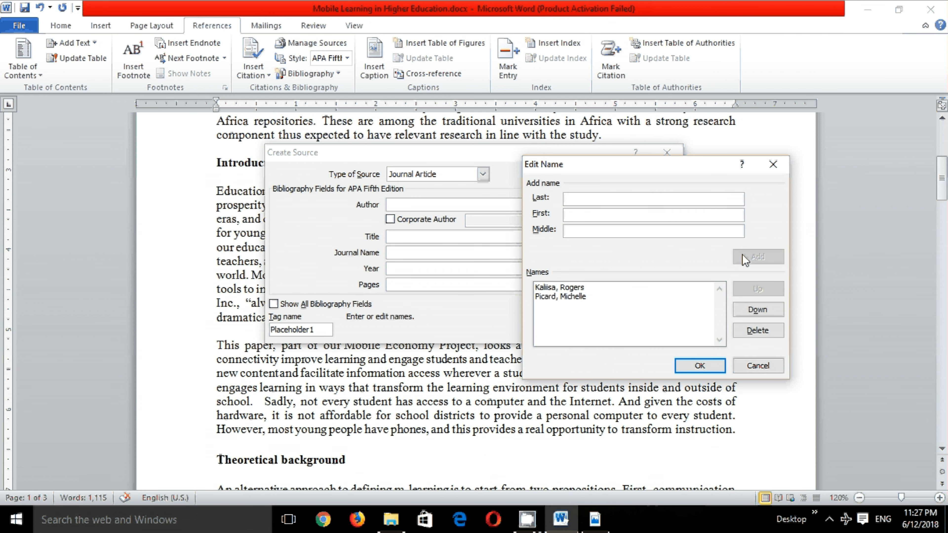
click(708, 368)
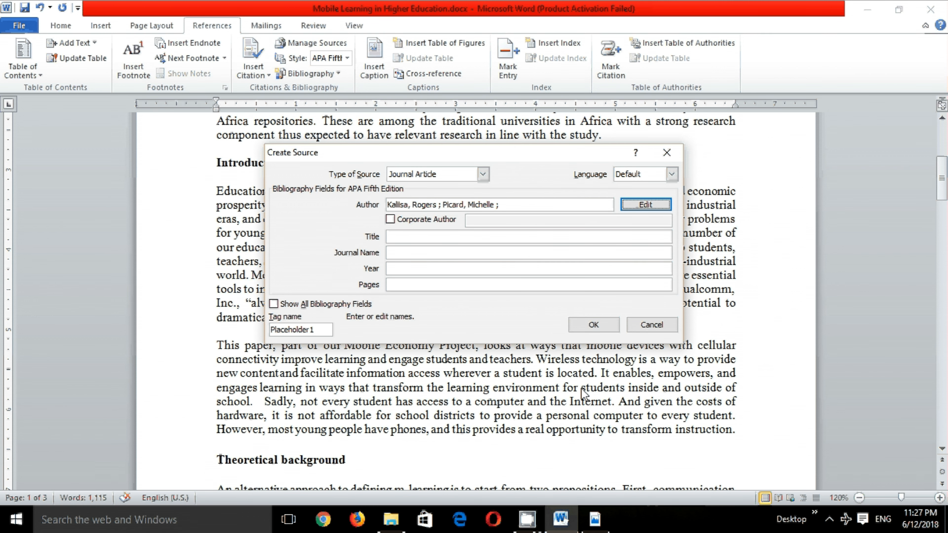
- Copy "A Systematic Review on Mobile Learning in Higher Education: The African Perspective" from the article PDF into the source's title
click(596, 519)
drag(99, 253, 675, 255)
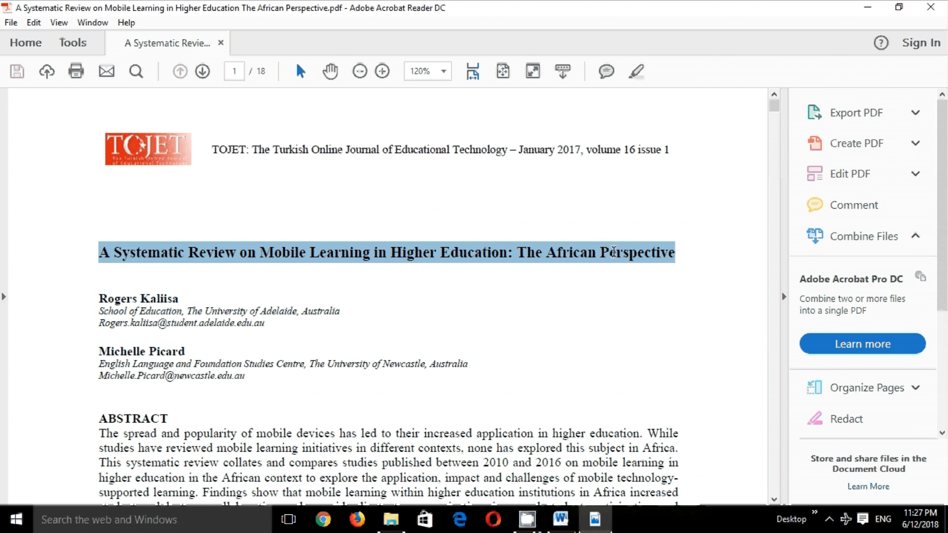
right_click(639, 252)
click(666, 268)
click(561, 519)
right_click(424, 237)
click(424, 263)
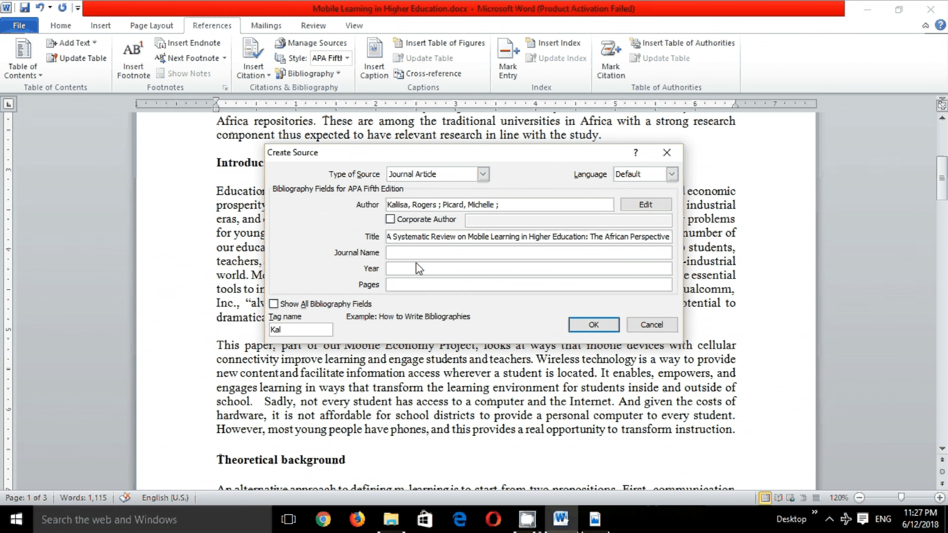
- Copy "TOJET: The Turkish Online Journal of Educational Technology" from the PDF header into the source's journal name
click(595, 519)
drag(211, 149, 459, 157)
right_click(471, 154)
click(497, 171)
click(561, 519)
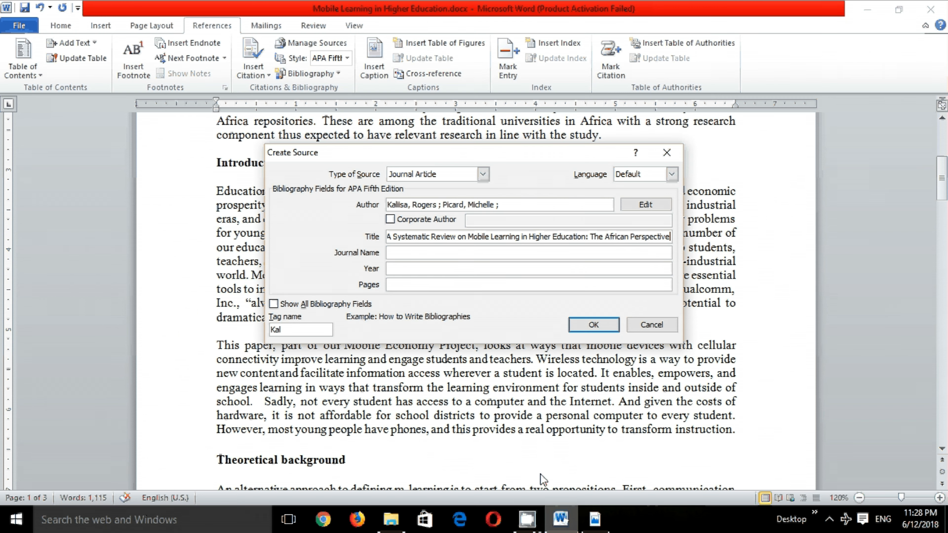
click(420, 251)
right_click(420, 252)
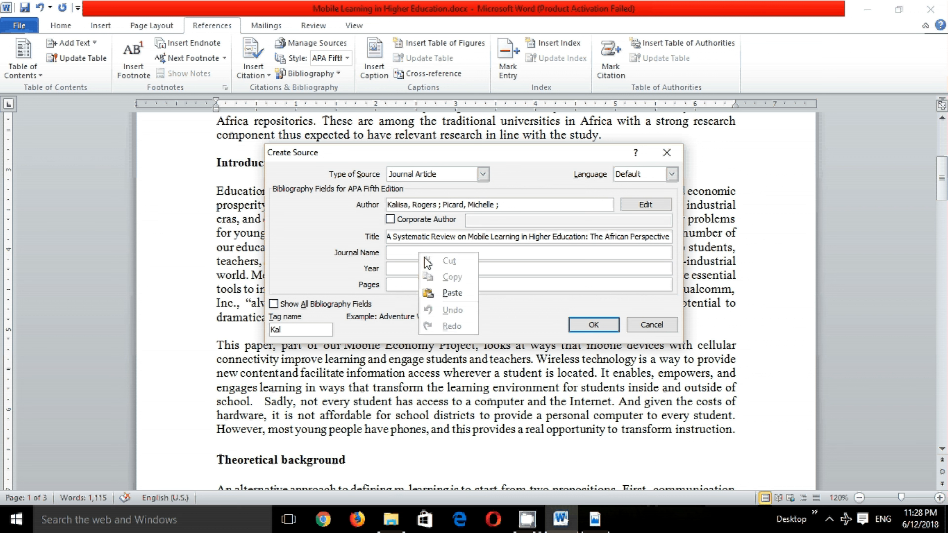
click(460, 297)
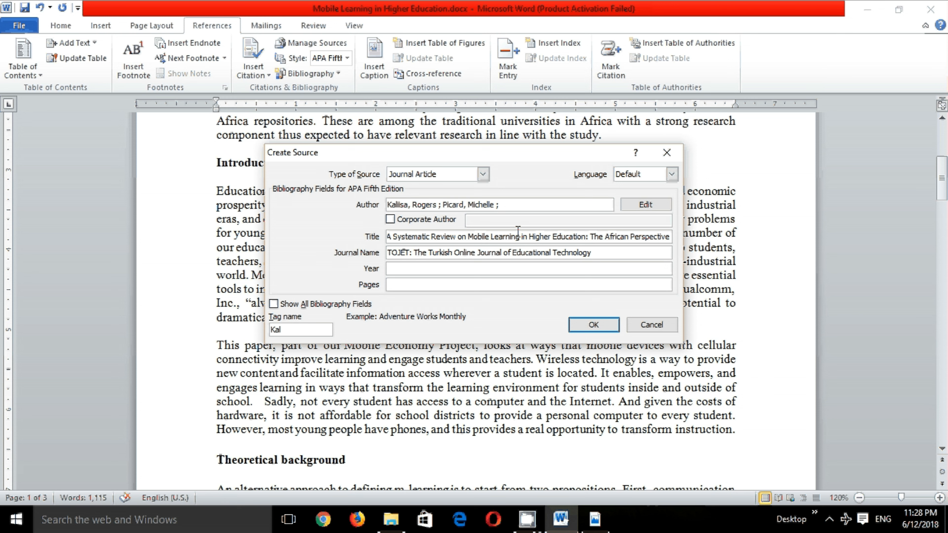
- Copy the publication year "2017," from the PDF header into the source's year
click(598, 529)
double_click(570, 150)
right_click(574, 151)
click(600, 172)
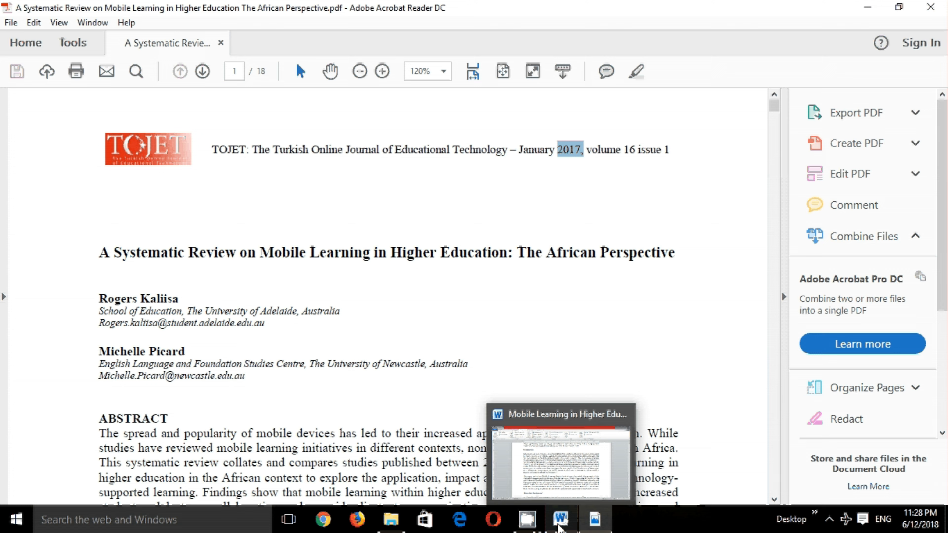
click(560, 527)
click(403, 273)
right_click(403, 272)
click(436, 311)
- Look up the article's page range in the PDF, set the source's pages to 1-18, and remove the trailing comma from the year
click(595, 521)
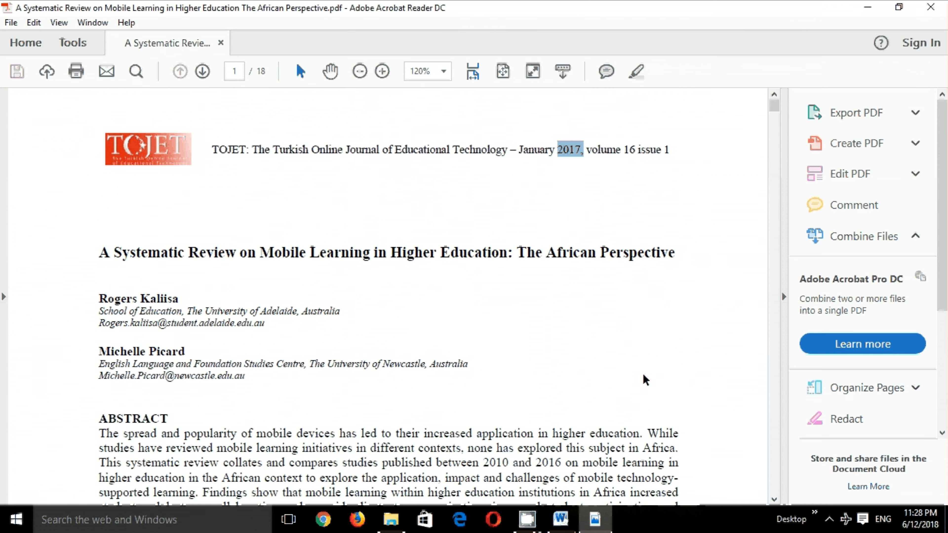
scroll(655, 336, down, 4)
scroll(656, 333, down, 10)
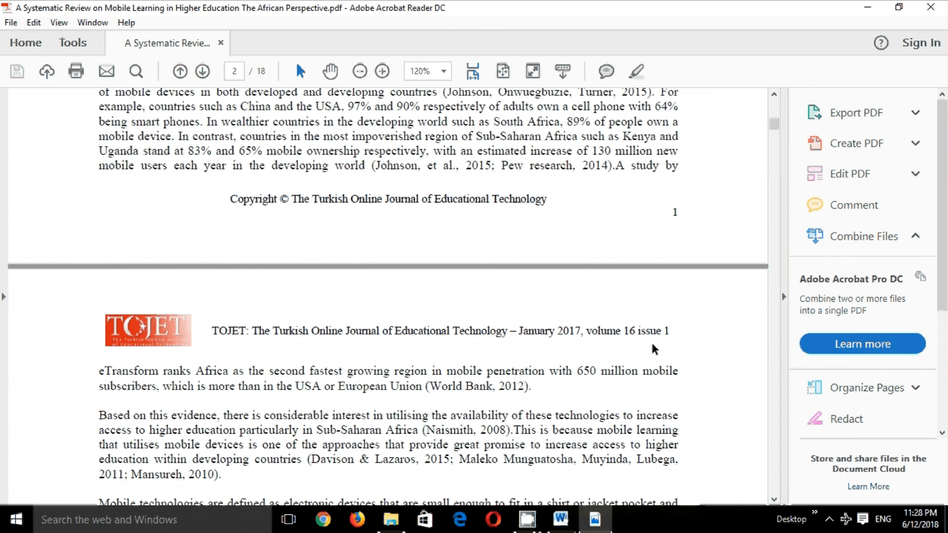
scroll(652, 313, down, 4)
scroll(651, 313, down, 5)
drag(772, 150, 774, 516)
click(561, 520)
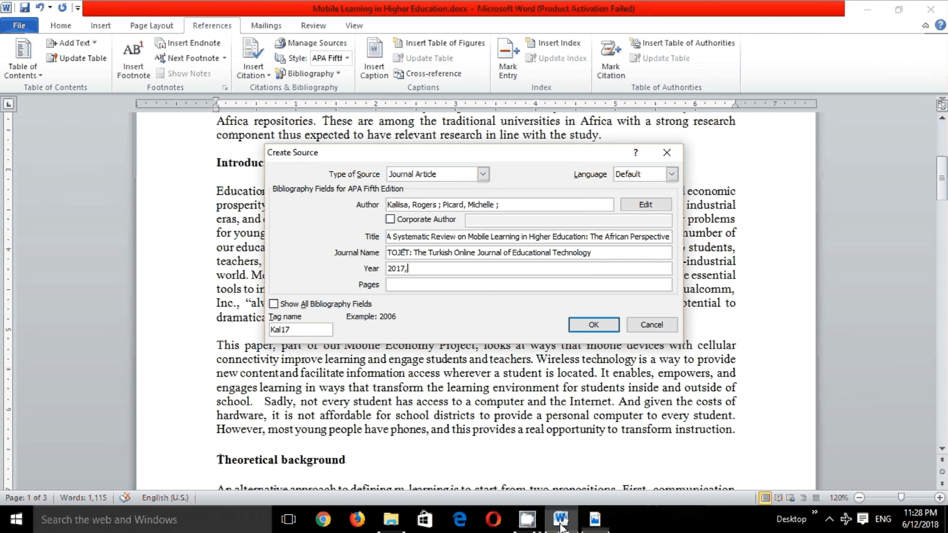
text(1)
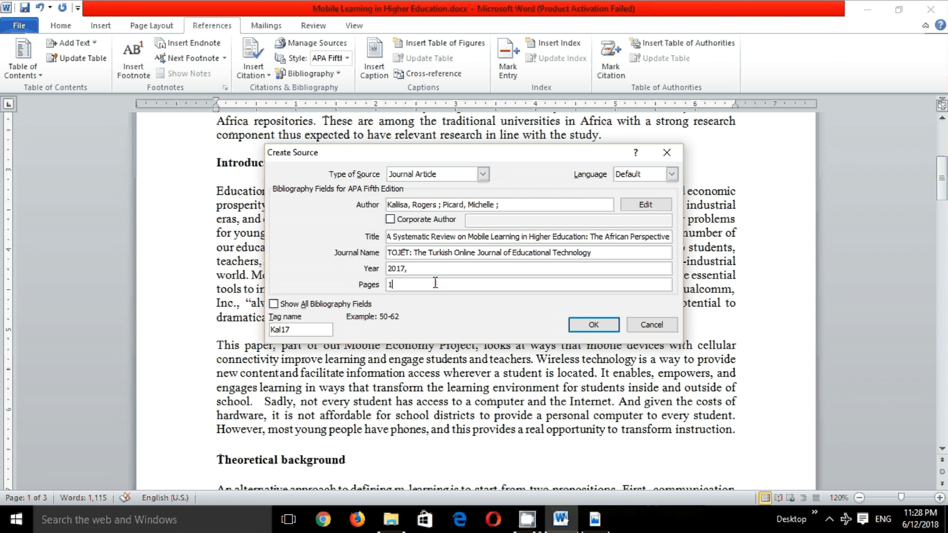
text(-18)
click(435, 268)
key(BackSpace)
- Show all bibliography fields and, using the PDF header, set the source's volume to XVI and issue to 1
click(351, 304)
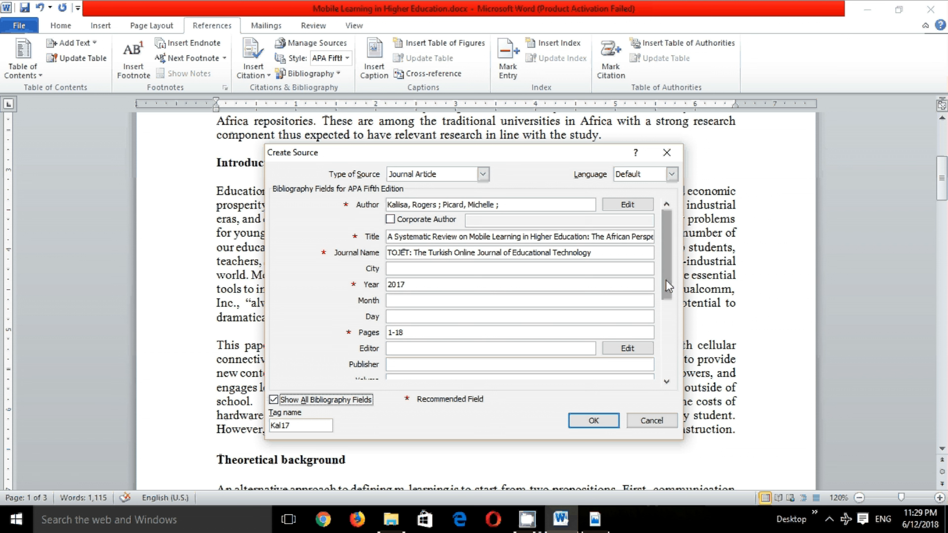
scroll(670, 304, down, 1)
click(401, 334)
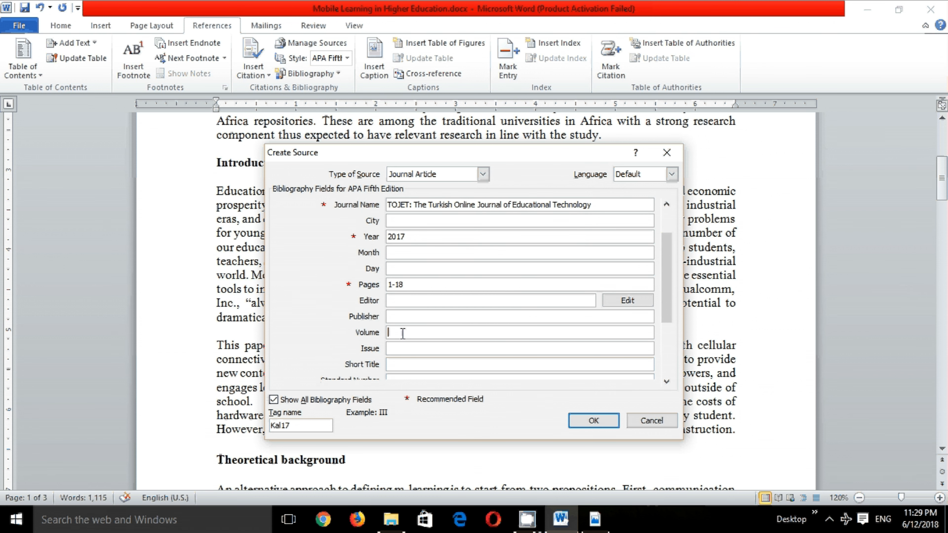
click(397, 348)
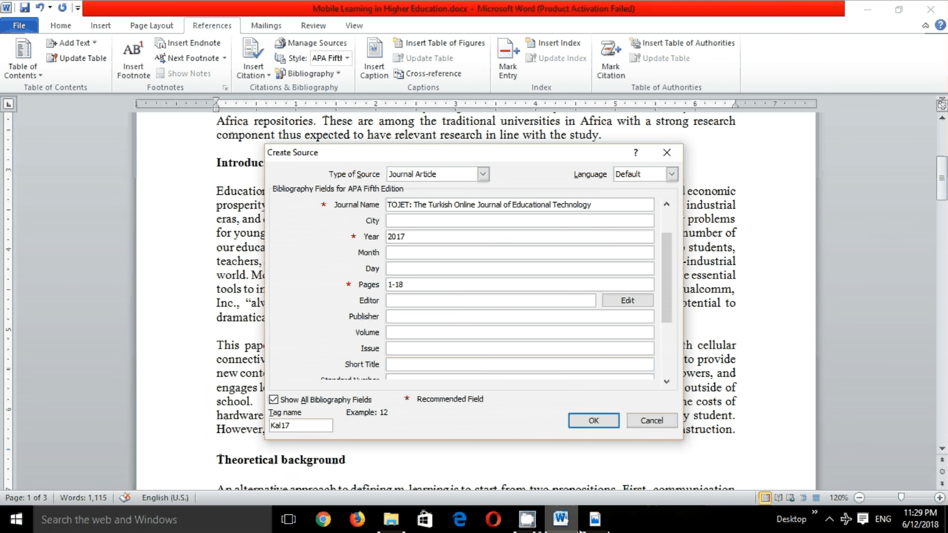
click(594, 521)
drag(775, 487, 750, 76)
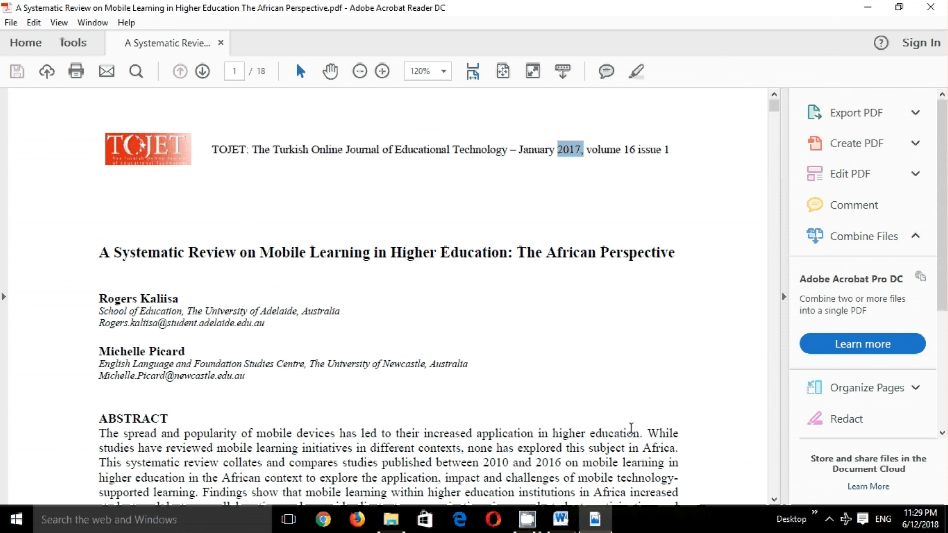
click(559, 523)
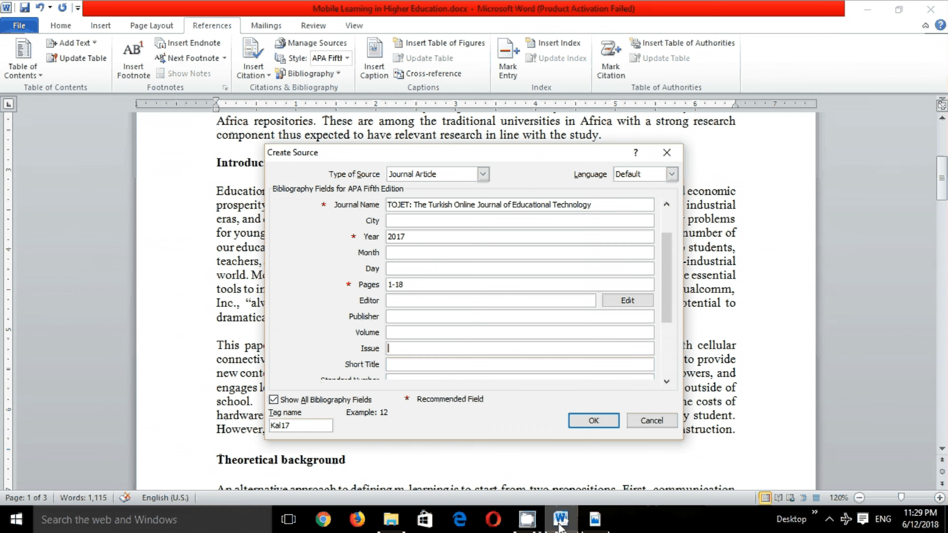
click(400, 332)
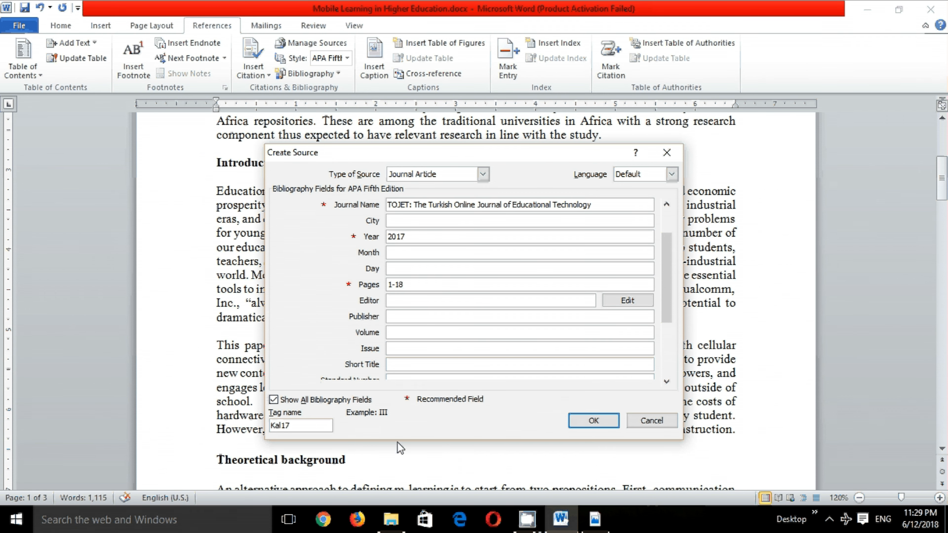
text(XVI)
click(416, 348)
text(1)
- Leave the URL and DOI empty and save the source, inserting its citation after the Introduction's closing quotation
drag(670, 252, 669, 351)
click(394, 364)
click(398, 381)
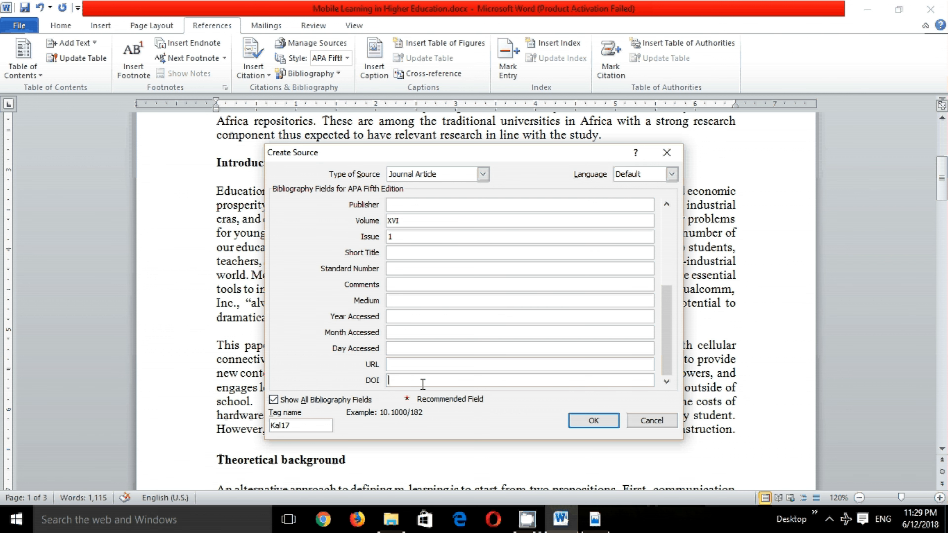
click(600, 424)
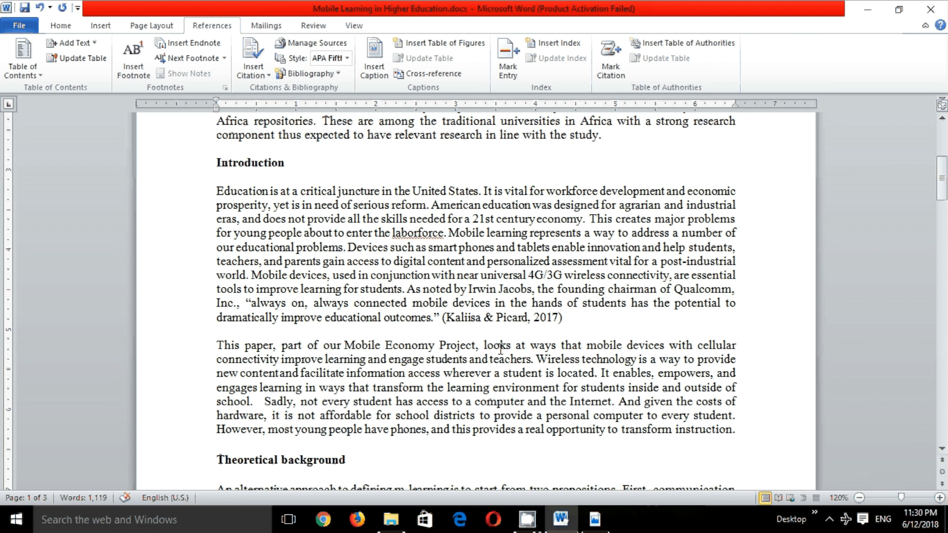
- Select the inserted citation in the Introduction and open the Source Manager
click(524, 322)
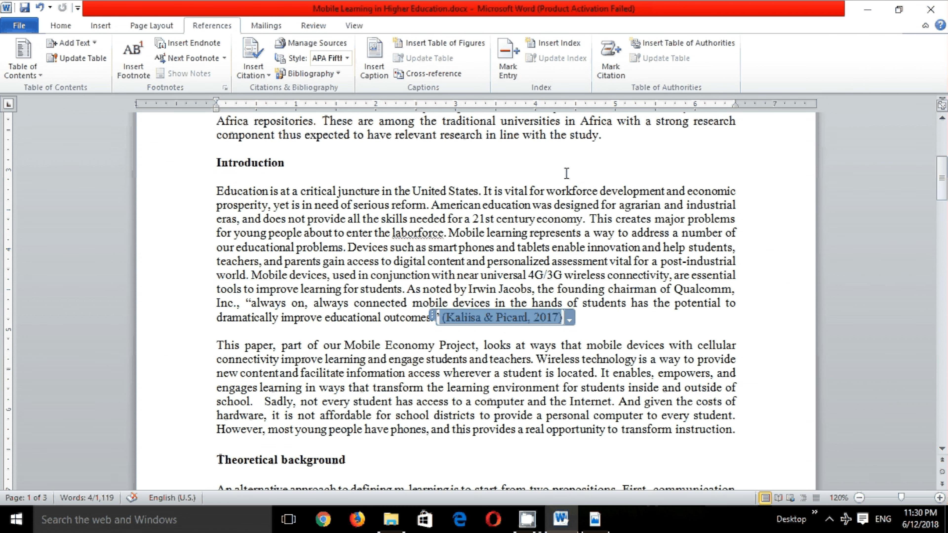
mouse_move(512, 292)
click(326, 44)
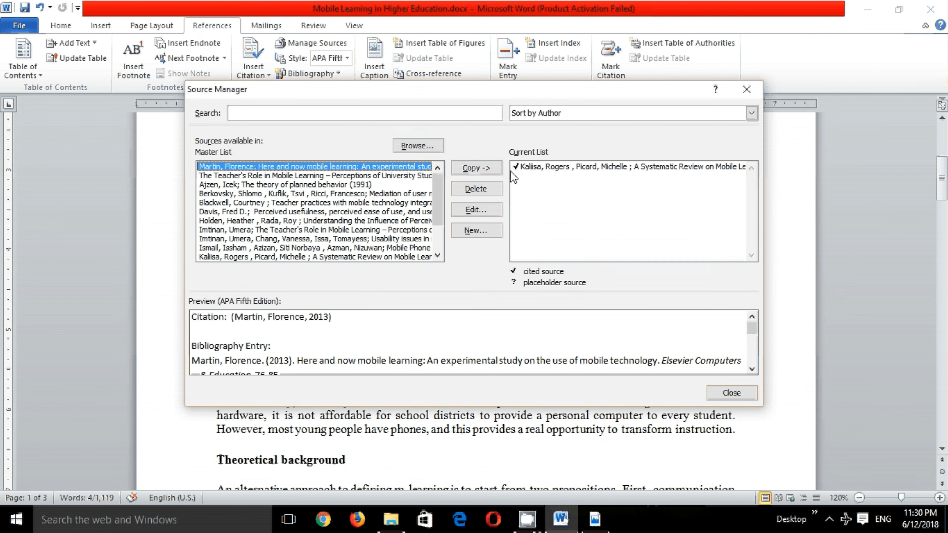
- Check the 2017 article's entry in the master and current lists, read its citation and bibliography preview, and close the Source Manager
drag(436, 204, 433, 218)
click(407, 231)
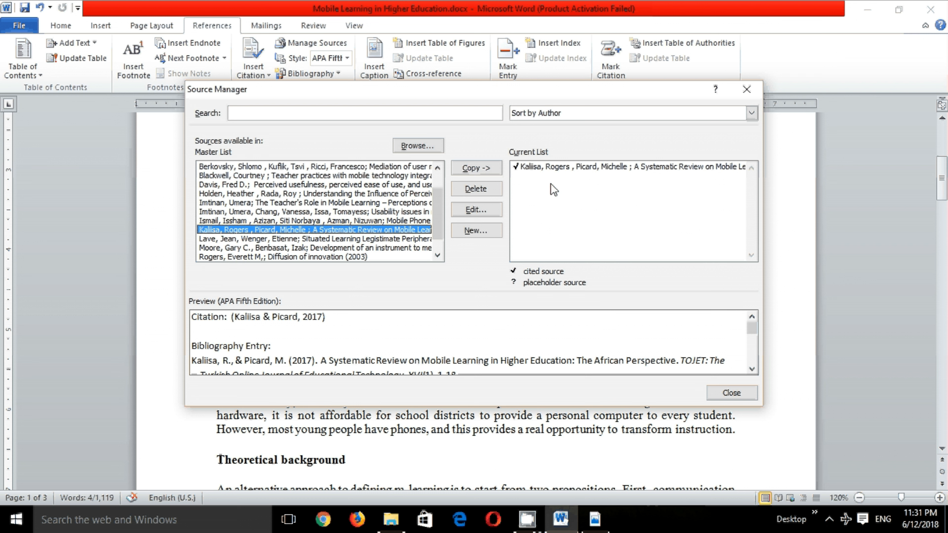
click(572, 168)
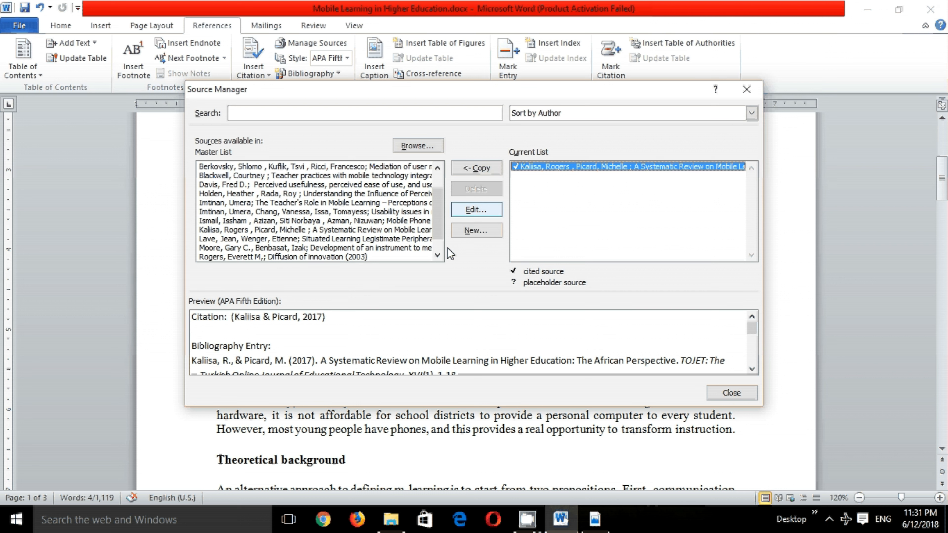
scroll(759, 342, down, 1)
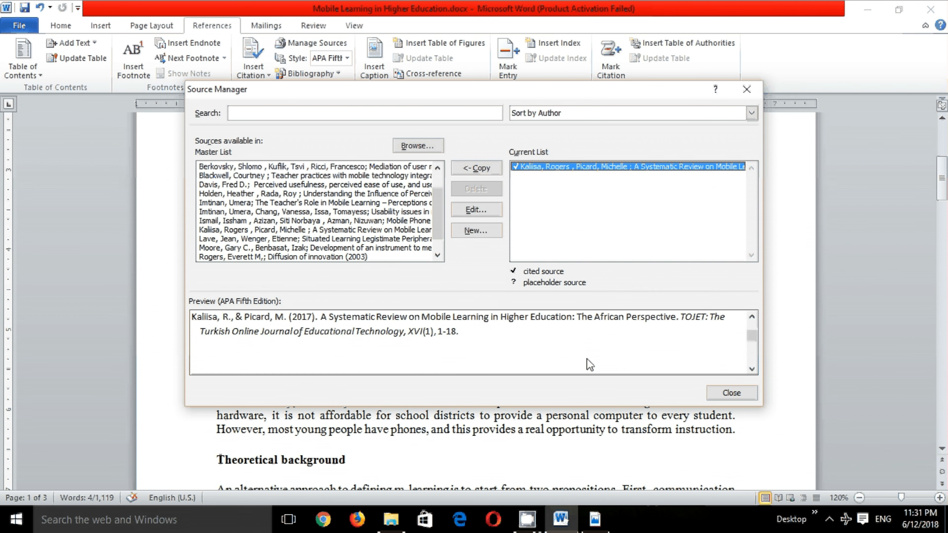
scroll(753, 328, up, 1)
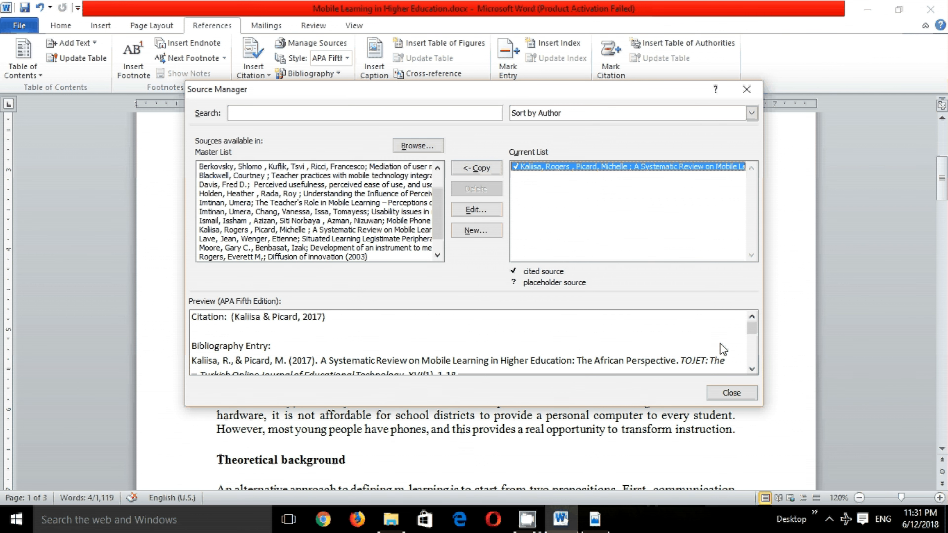
click(736, 399)
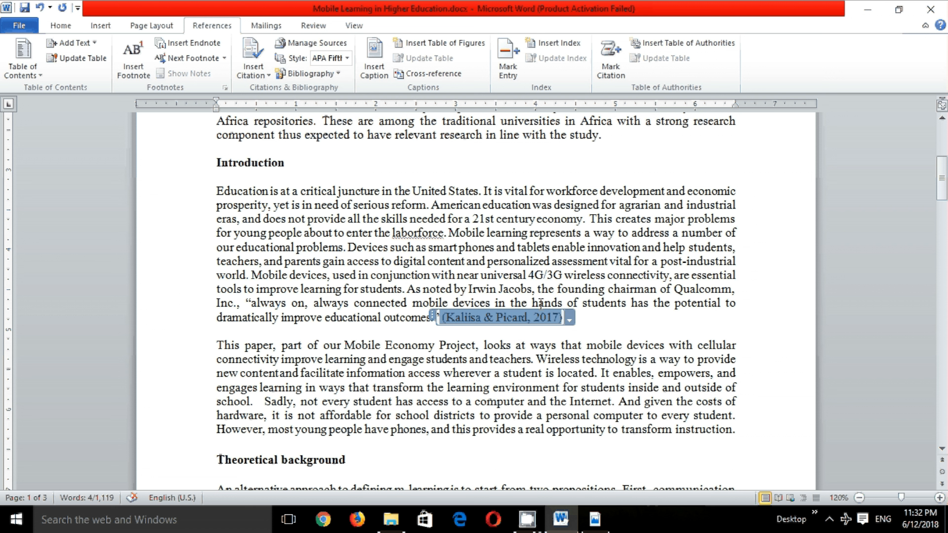
- Insert a citation placeholder named Placeholder1 at the end of the Introduction's second paragraph
click(756, 429)
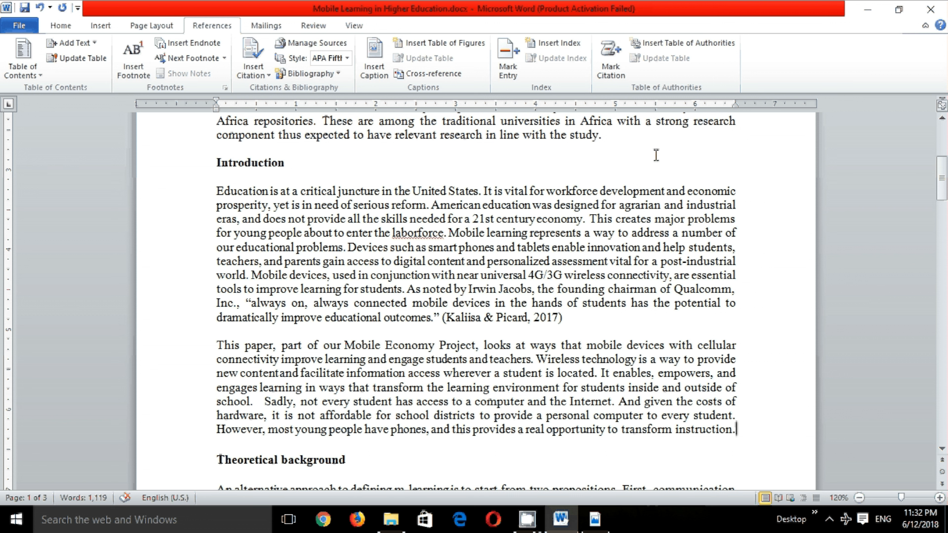
click(253, 60)
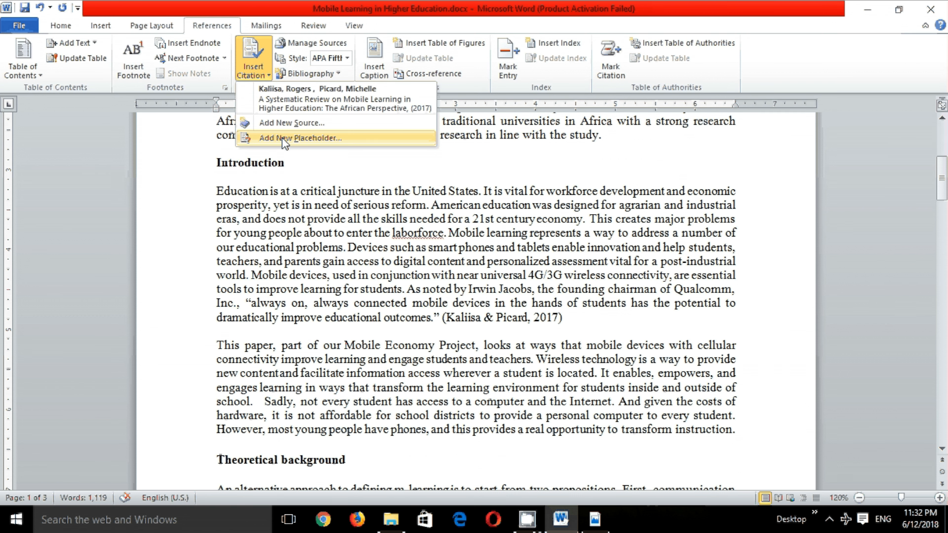
click(282, 137)
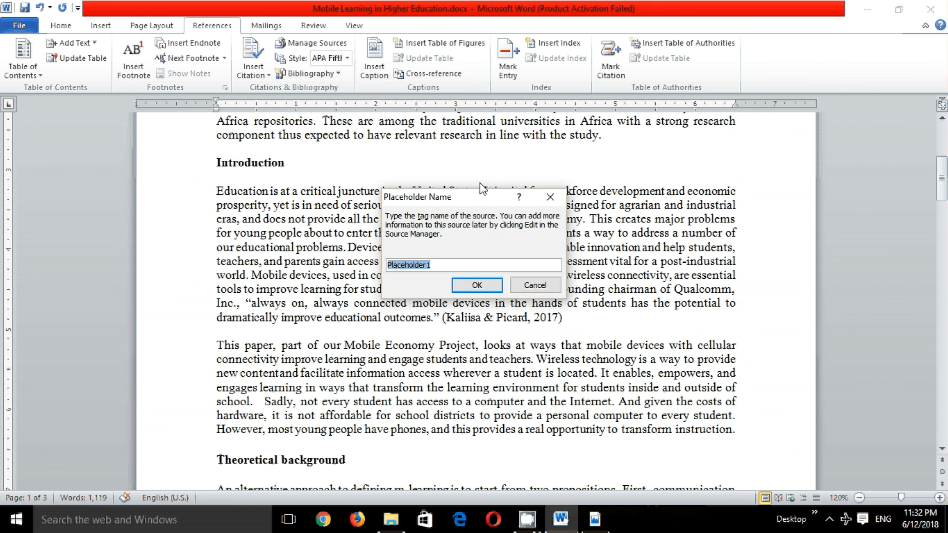
key(Return)
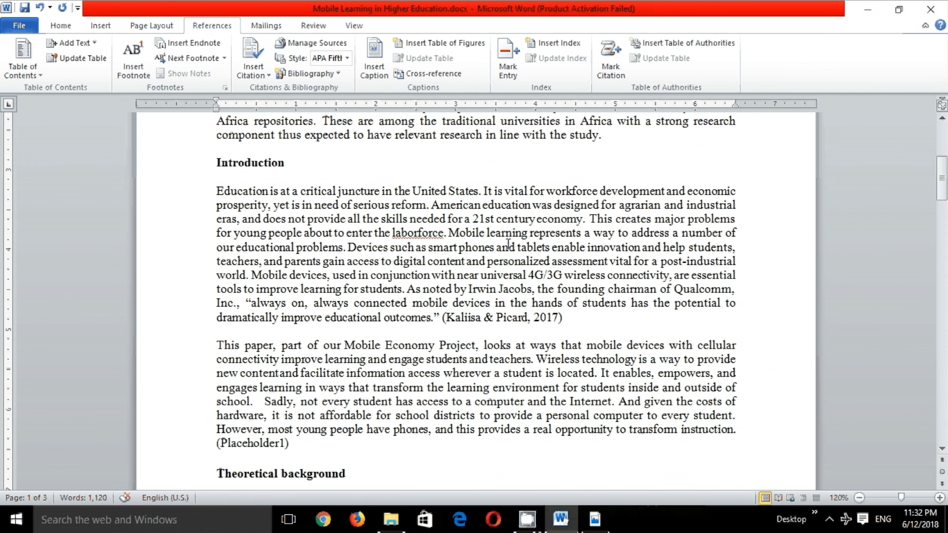
- Select the inserted placeholder, check how it is listed in the Source Manager, and close the manager
click(317, 447)
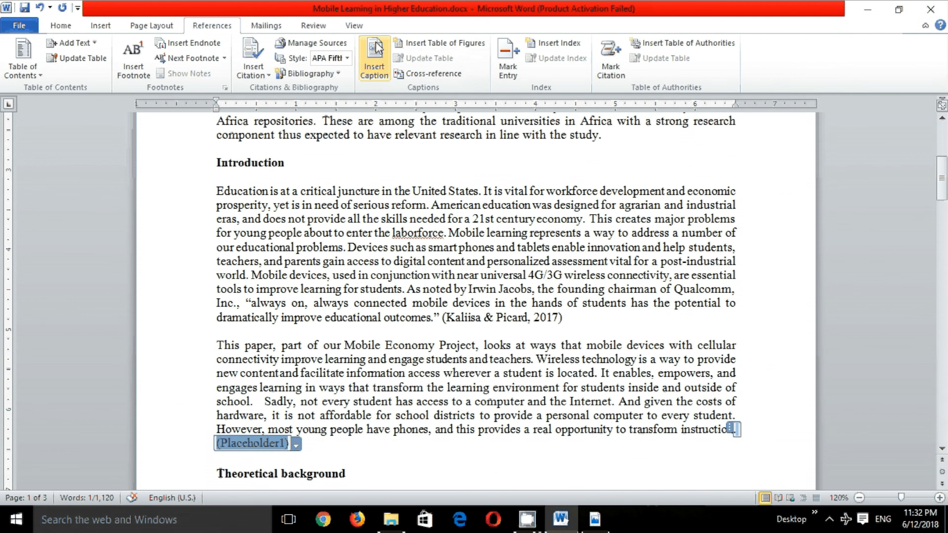
click(323, 43)
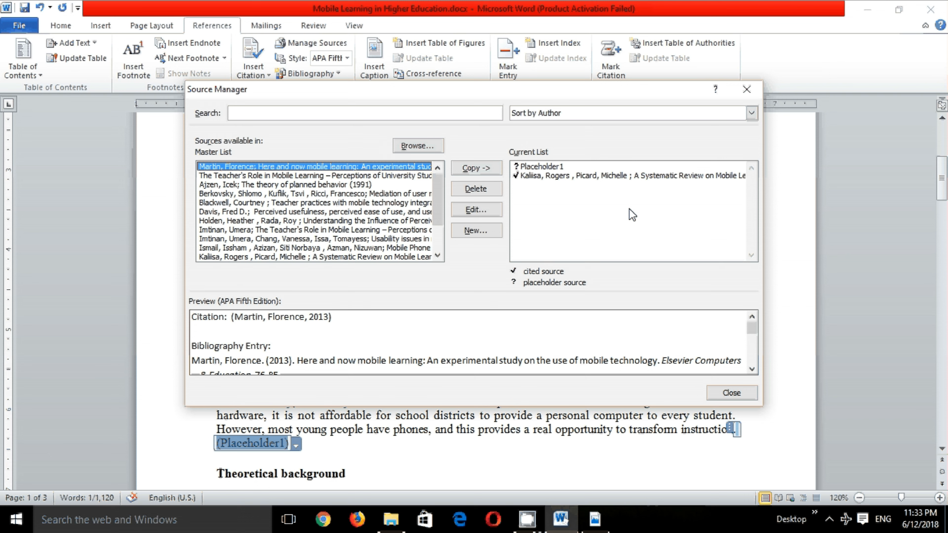
click(731, 393)
- Open the PDF "Abductive science inquiry using mobile devices in the classroom" from the ToAddCitation folder and return to the Word document
click(401, 524)
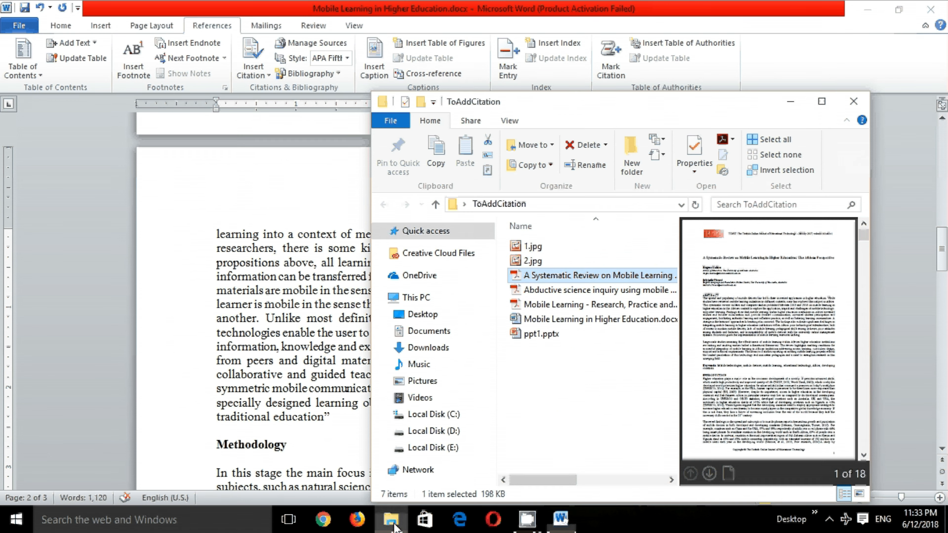
double_click(549, 297)
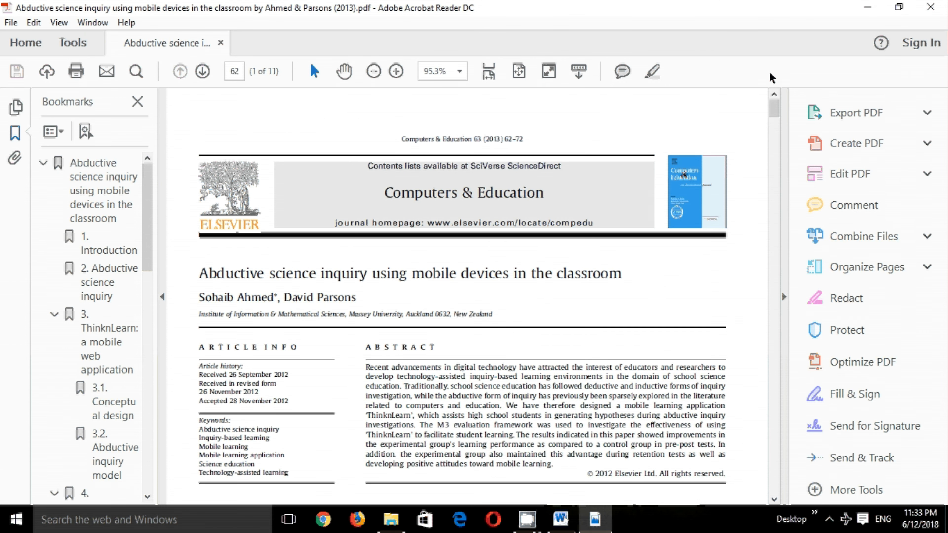
click(868, 8)
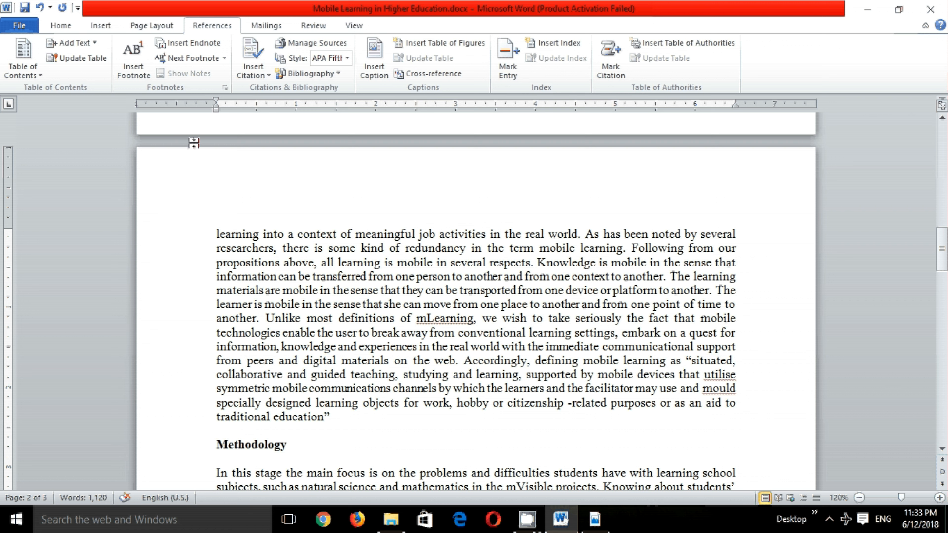
- Start a new citation source with Journal Article as its type
click(272, 76)
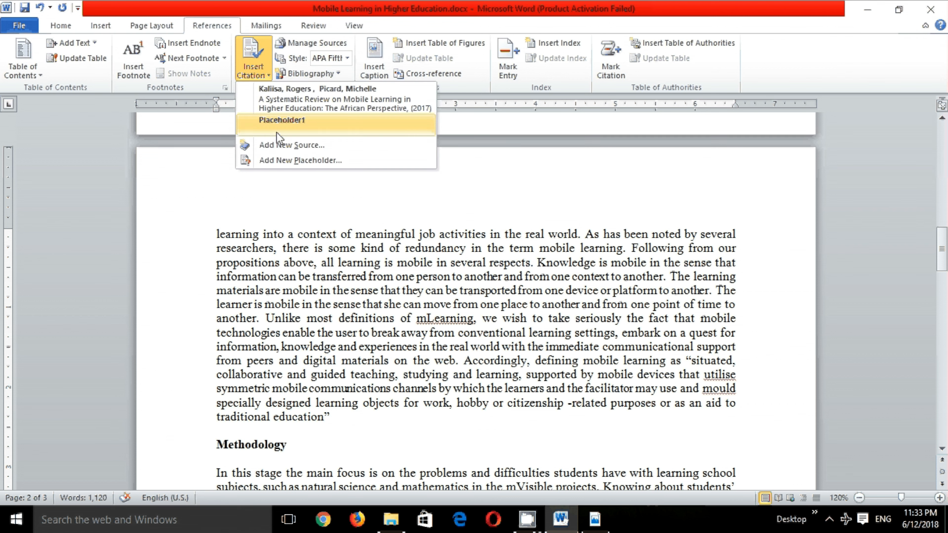
click(278, 145)
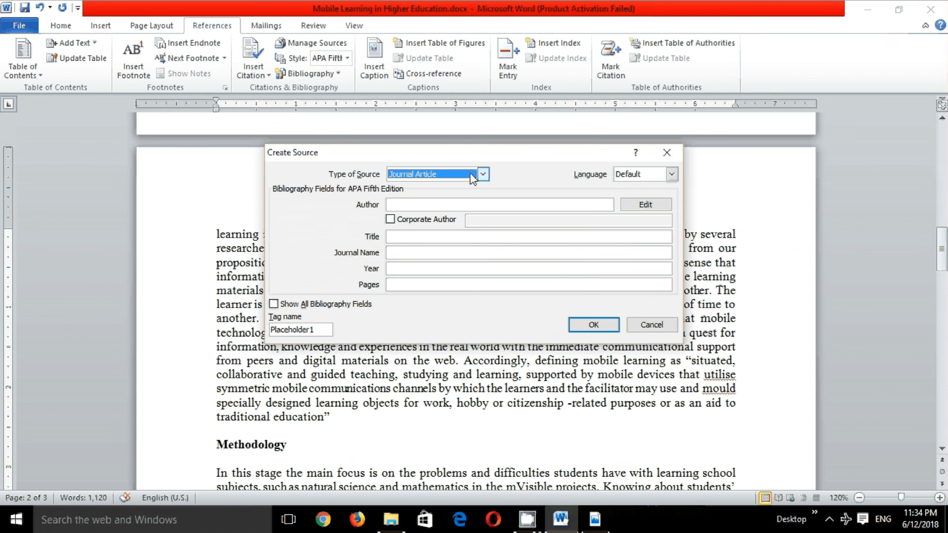
click(483, 174)
click(417, 204)
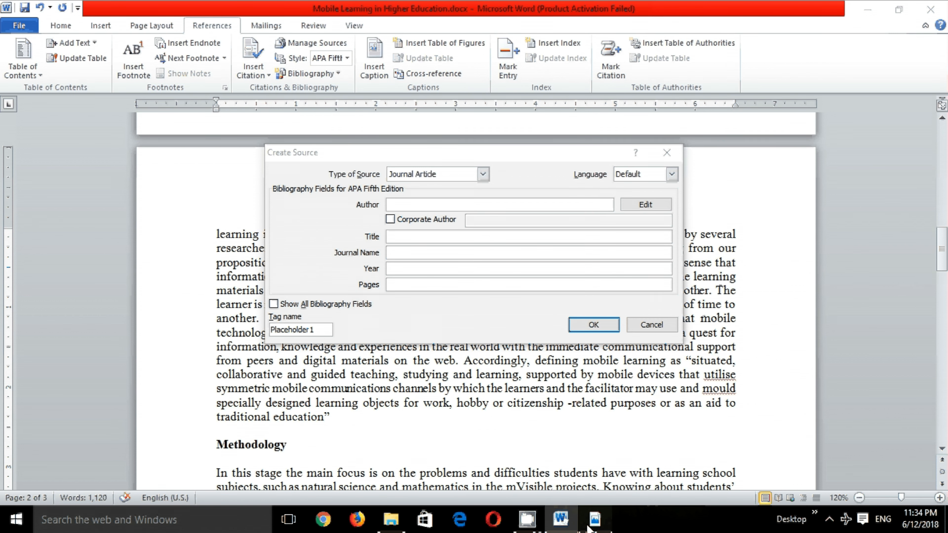
- Copy the first author's full name from the PDF into the First name field of the source's author editor
click(595, 519)
drag(198, 299, 274, 299)
right_click(264, 299)
click(286, 312)
click(561, 519)
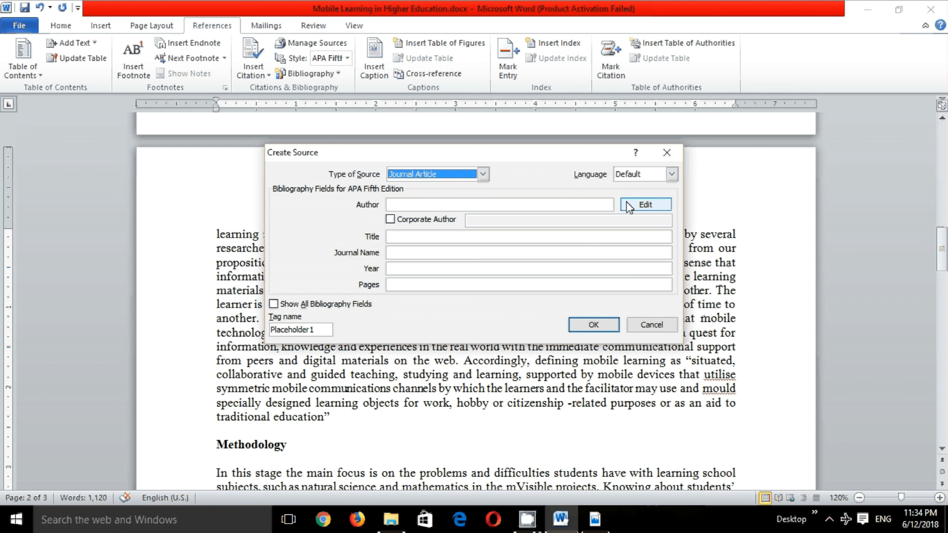
click(646, 204)
right_click(580, 214)
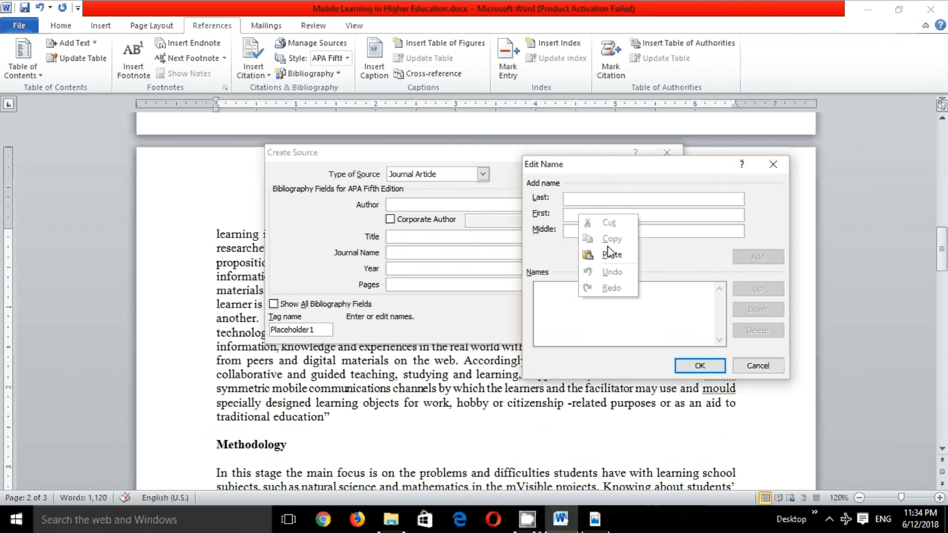
click(608, 246)
- Move the first author's surname into the Last name field and add the author to the names list
drag(617, 217, 590, 217)
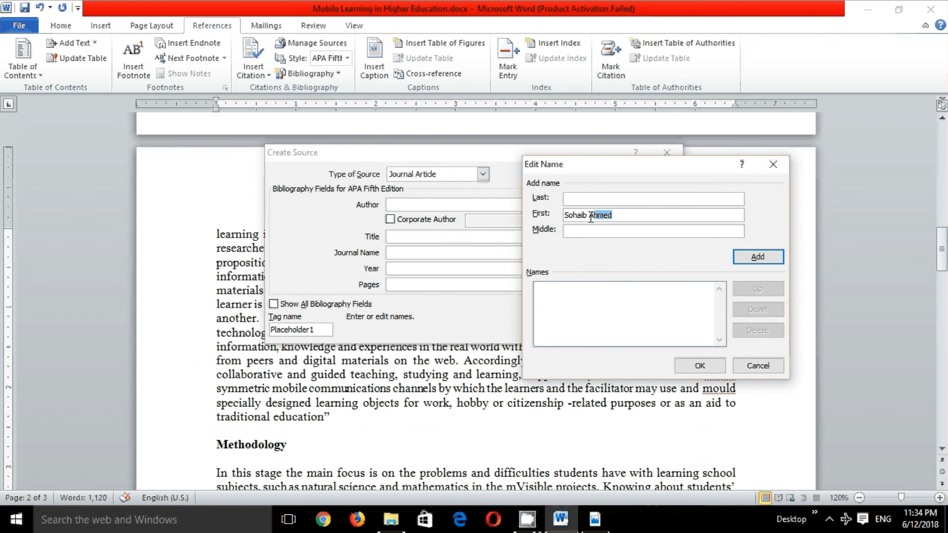
right_click(598, 217)
click(613, 231)
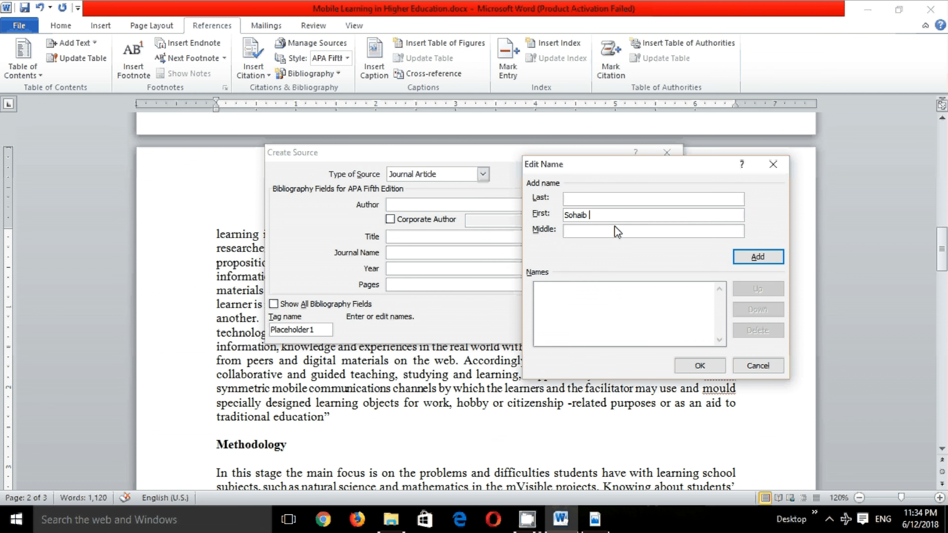
right_click(591, 199)
click(621, 240)
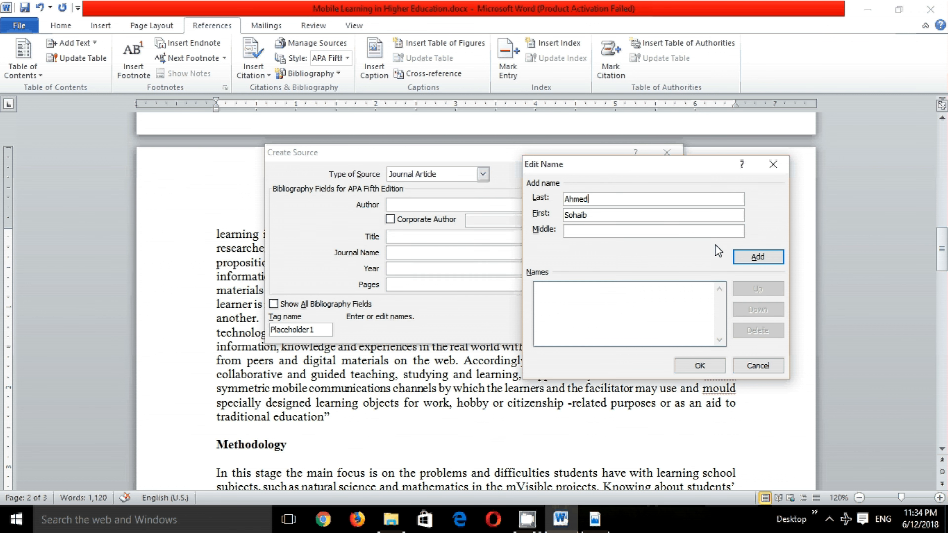
click(755, 259)
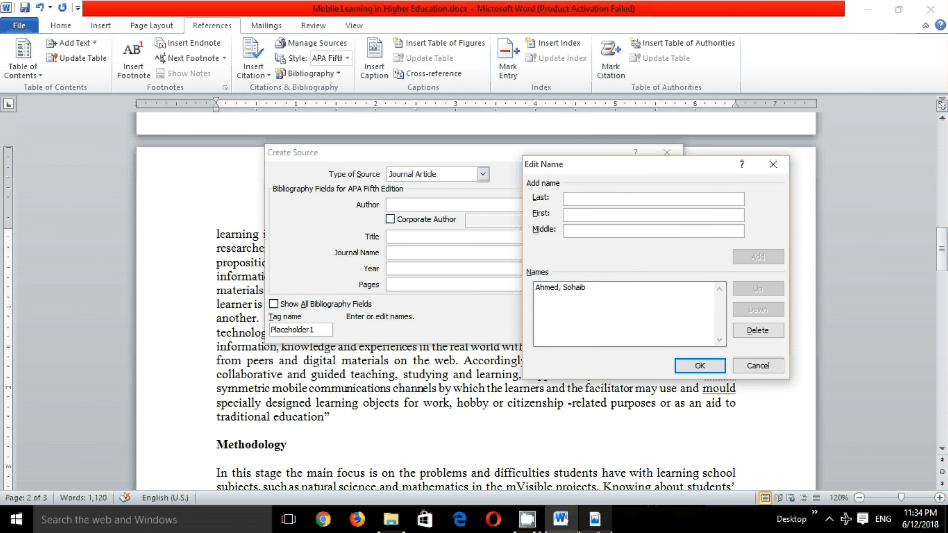
- Copy the second author's full name from the PDF into the First name field of the author editor
click(578, 523)
drag(353, 299, 296, 296)
drag(356, 298, 297, 299)
right_click(297, 299)
click(329, 313)
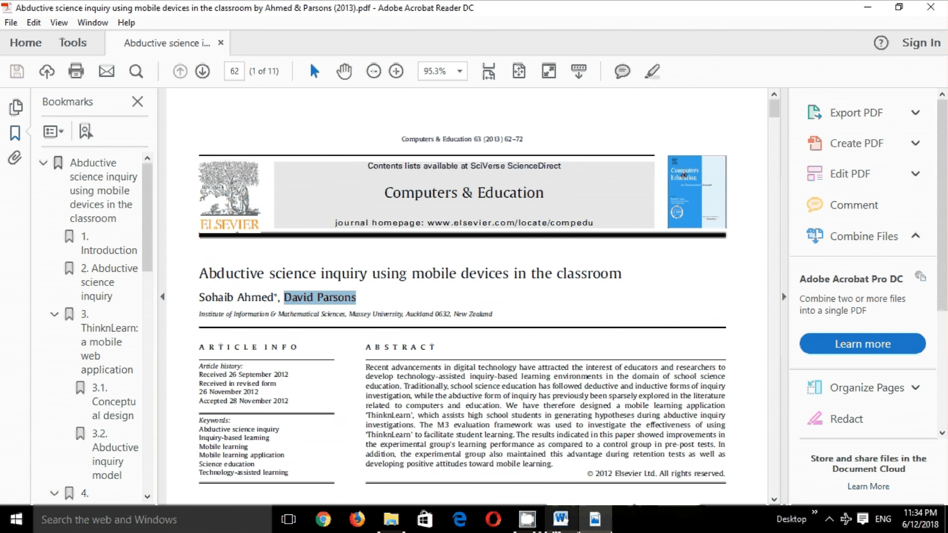
click(561, 519)
click(579, 215)
right_click(579, 216)
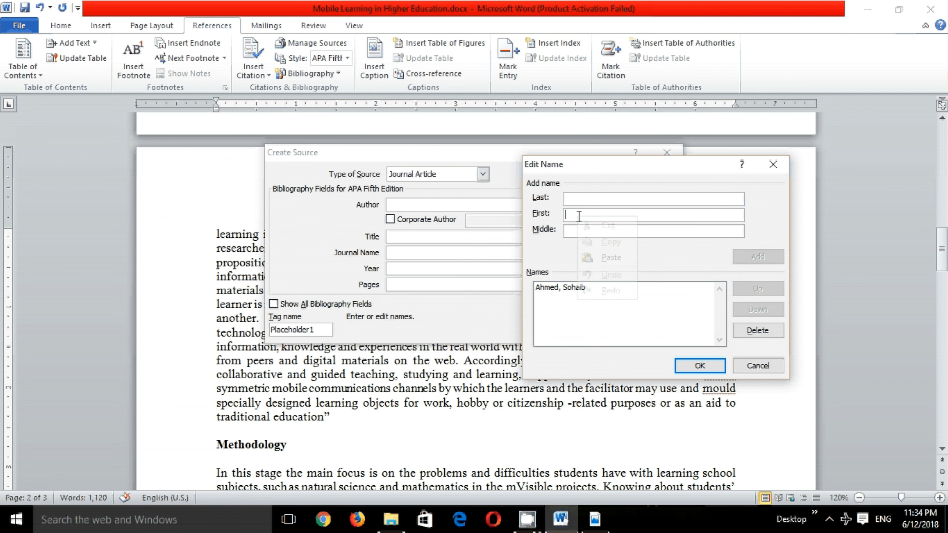
click(612, 258)
- Move the second author's surname into the Last name field, add the author, and confirm the two authors for the source
right_click(590, 212)
click(635, 225)
click(581, 199)
right_click(580, 200)
click(612, 241)
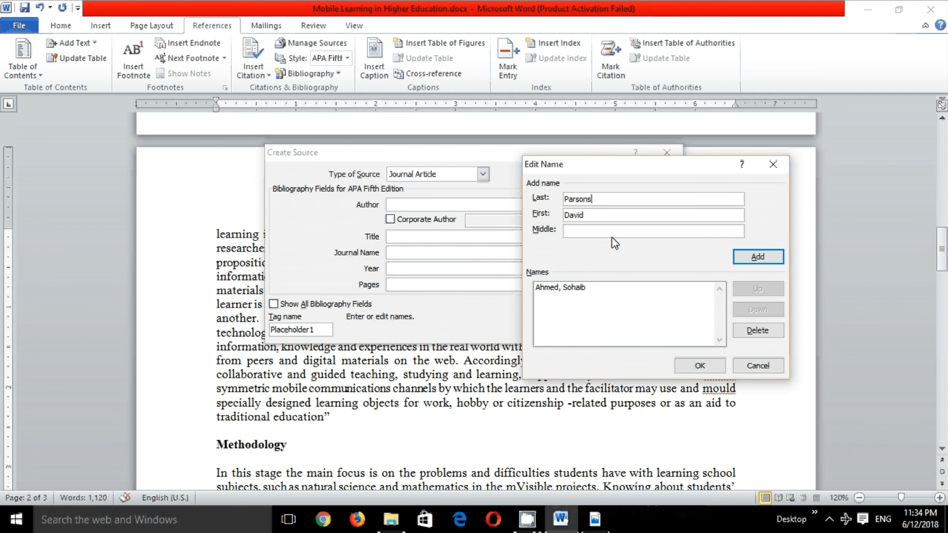
click(753, 259)
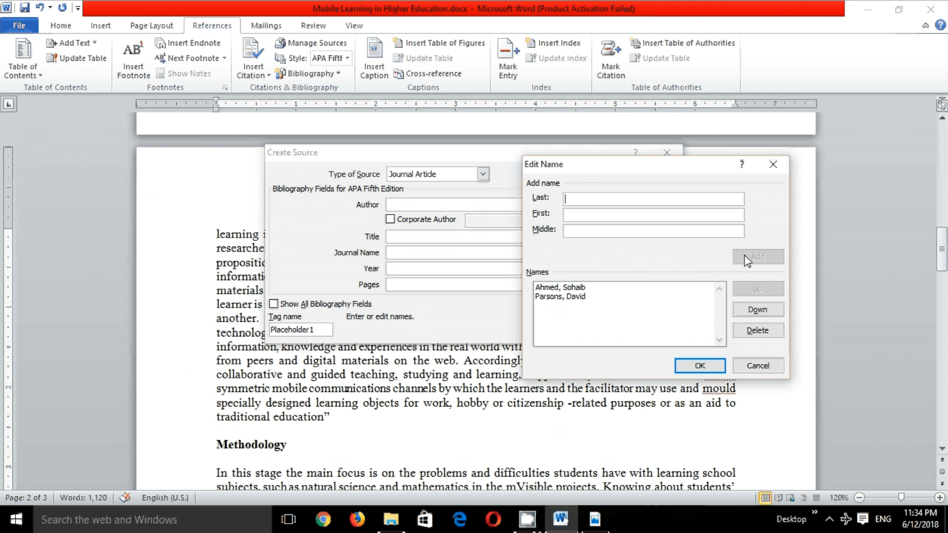
click(699, 366)
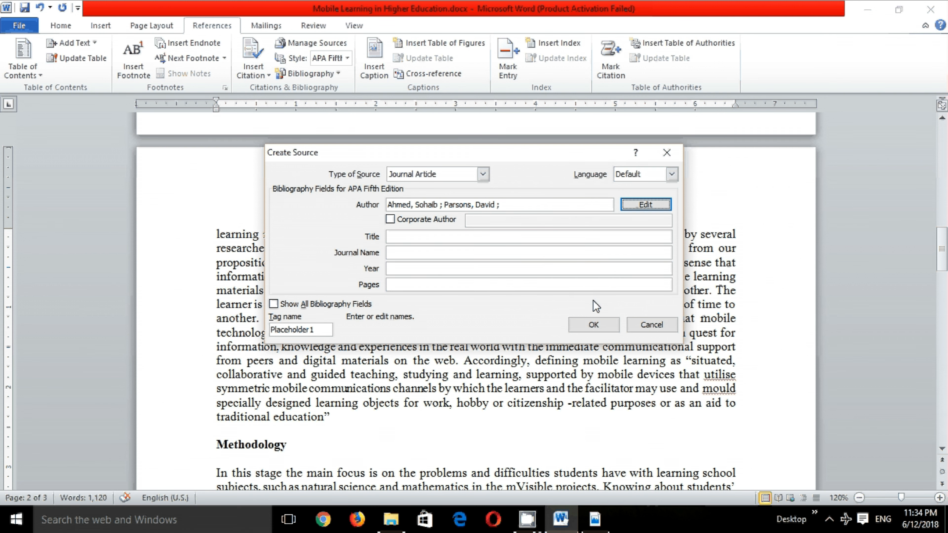
- Copy the article title "Abductive science inquiry using mobile devices in the classroom" from the PDF into the source's title
click(426, 238)
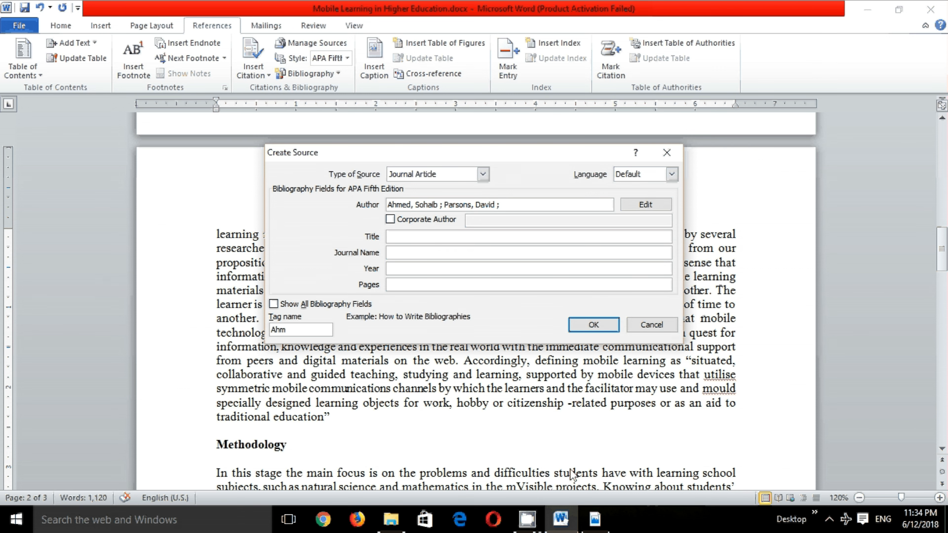
click(595, 519)
drag(223, 272, 587, 280)
right_click(587, 280)
click(614, 293)
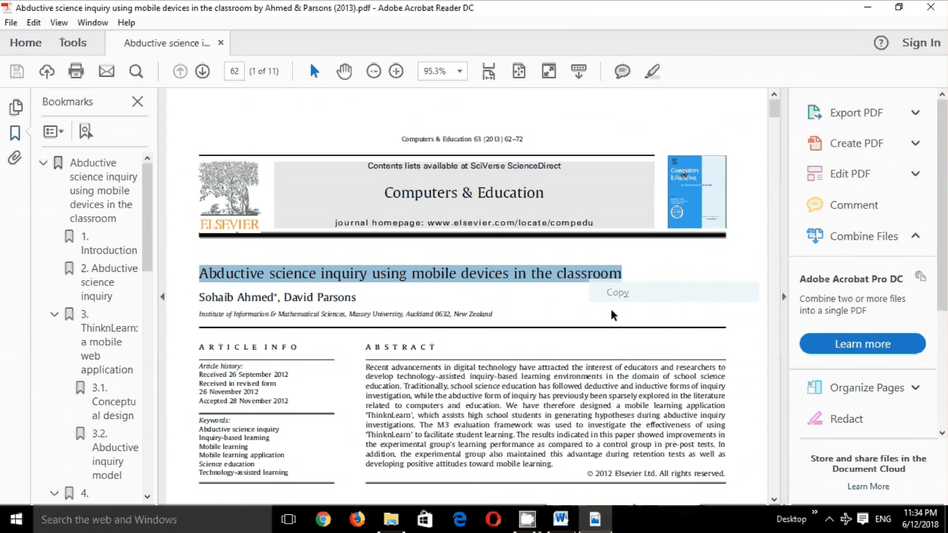
click(561, 519)
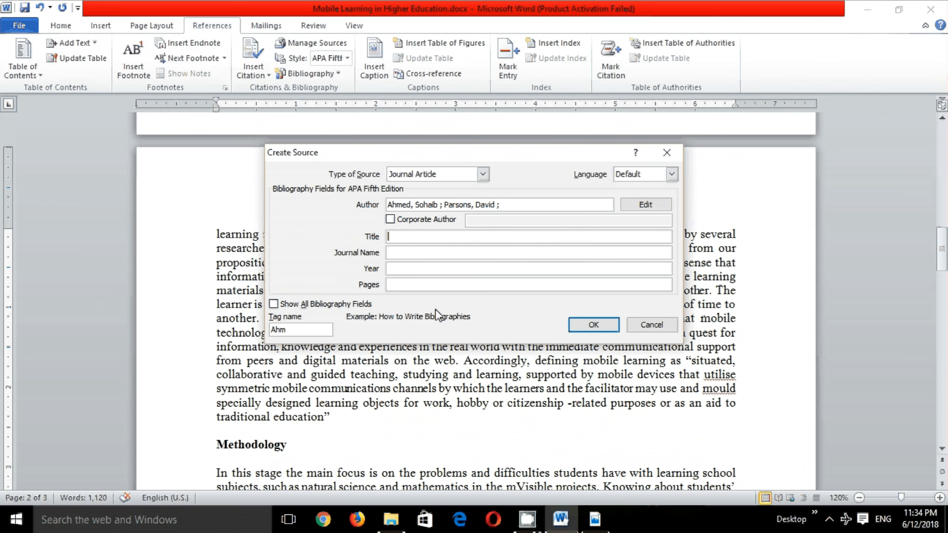
right_click(432, 238)
click(462, 279)
- Copy the journal name "Computers & Education" from the PDF article into the source's Journal Name
click(454, 253)
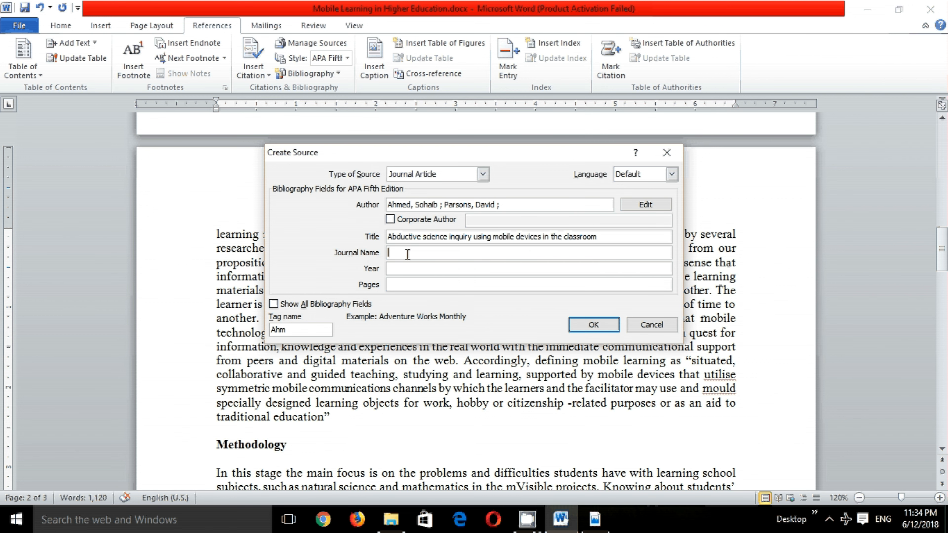
click(596, 520)
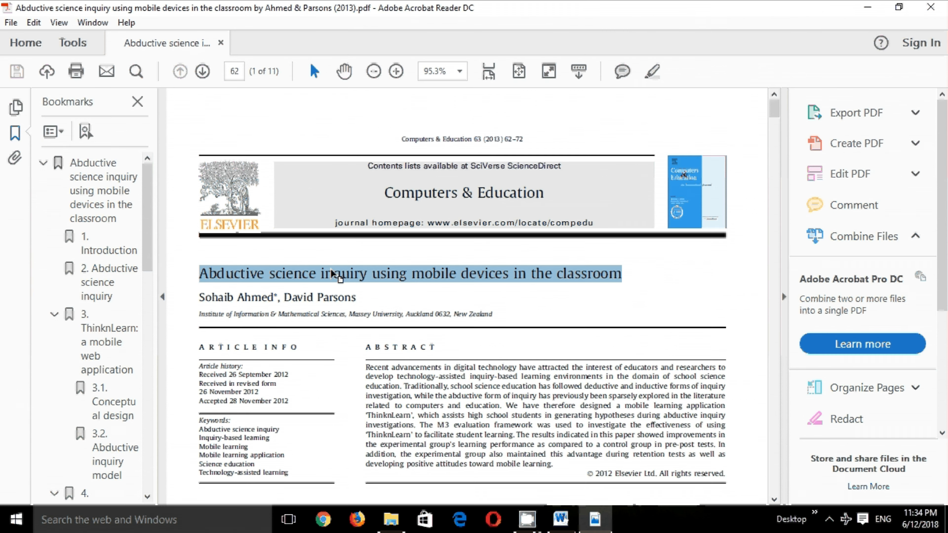
click(386, 194)
drag(386, 195, 545, 195)
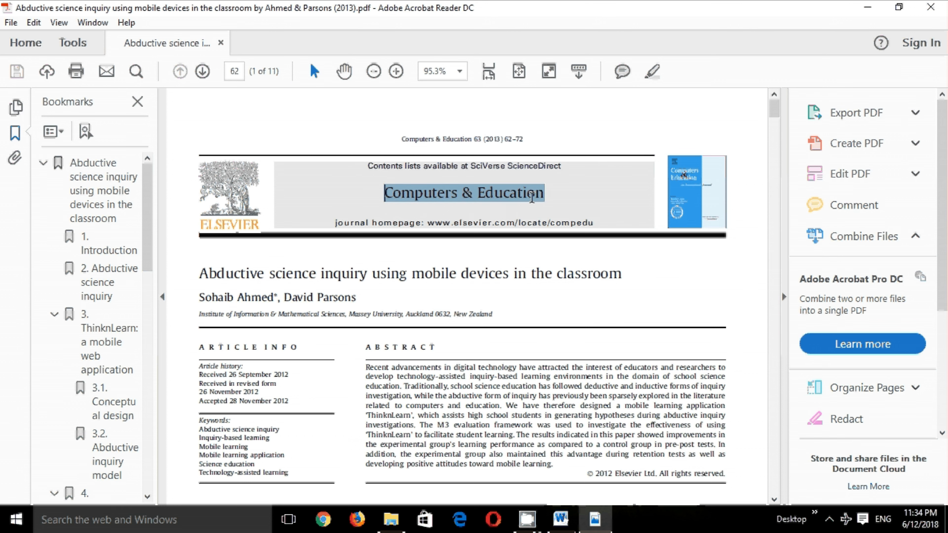
right_click(540, 198)
click(555, 207)
click(560, 520)
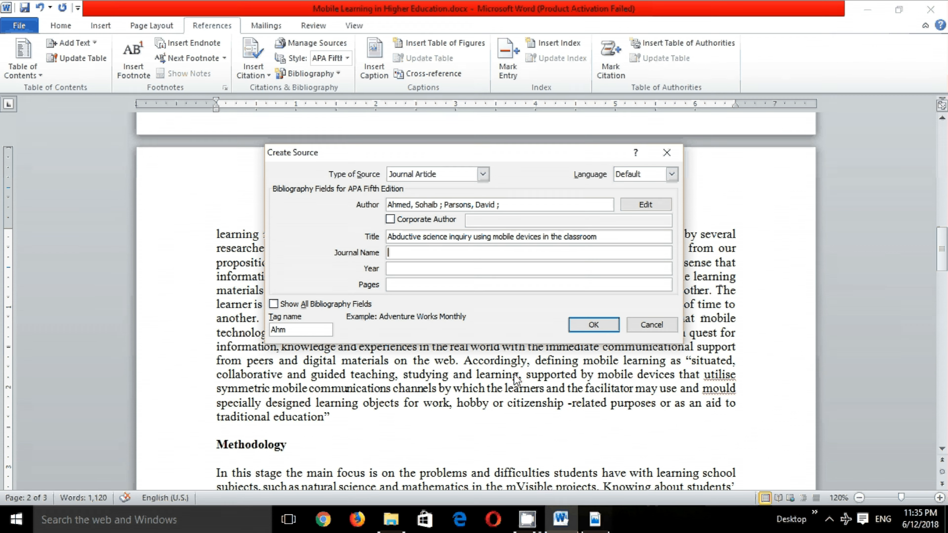
right_click(432, 252)
click(468, 297)
- Check the publication year in the PDF article and set the source's year to 2013
click(588, 523)
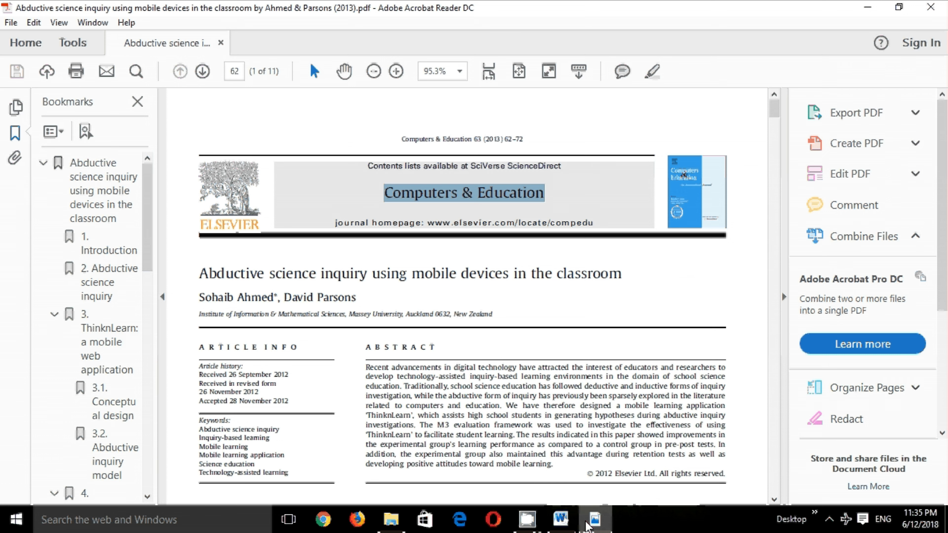
click(587, 526)
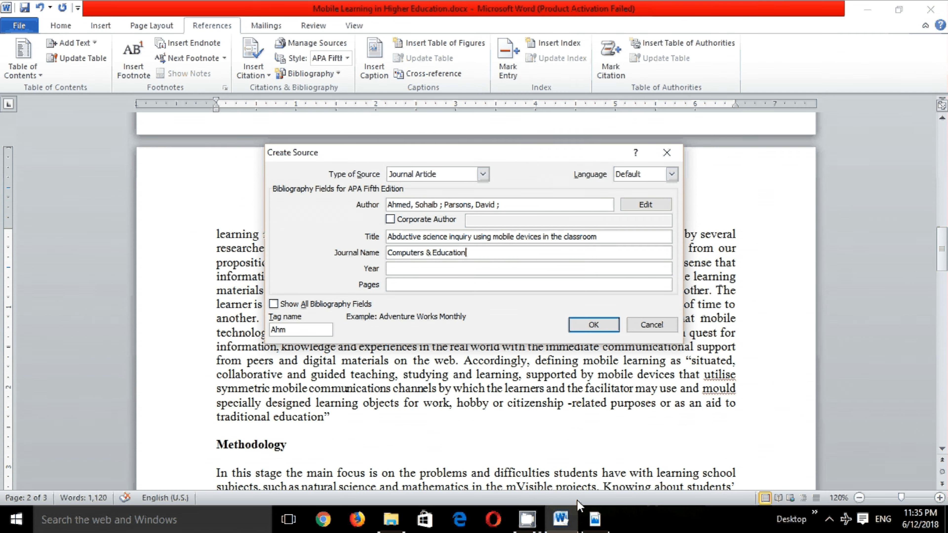
click(597, 524)
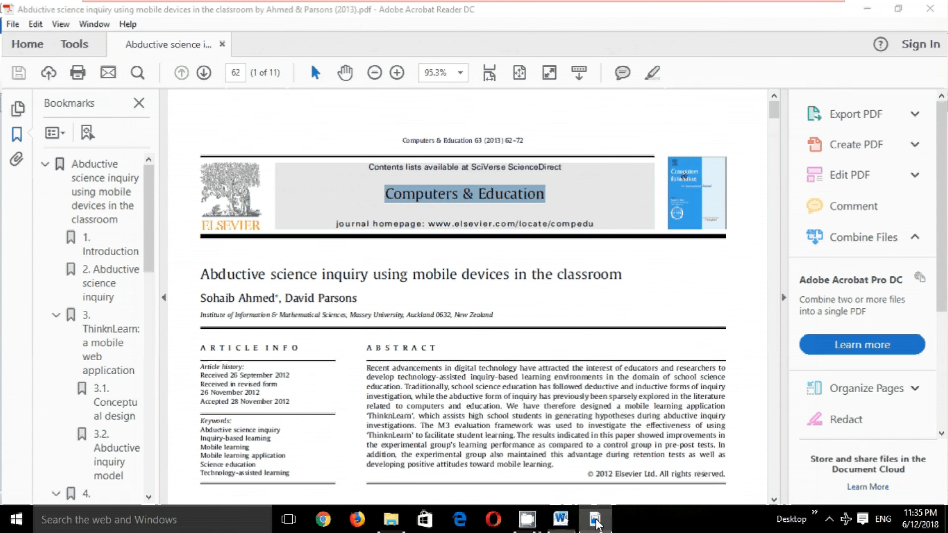
click(597, 524)
click(413, 268)
text(2013)
- Look up the article's page range in the PDF and set the source's pages to 62-72
click(401, 284)
click(596, 519)
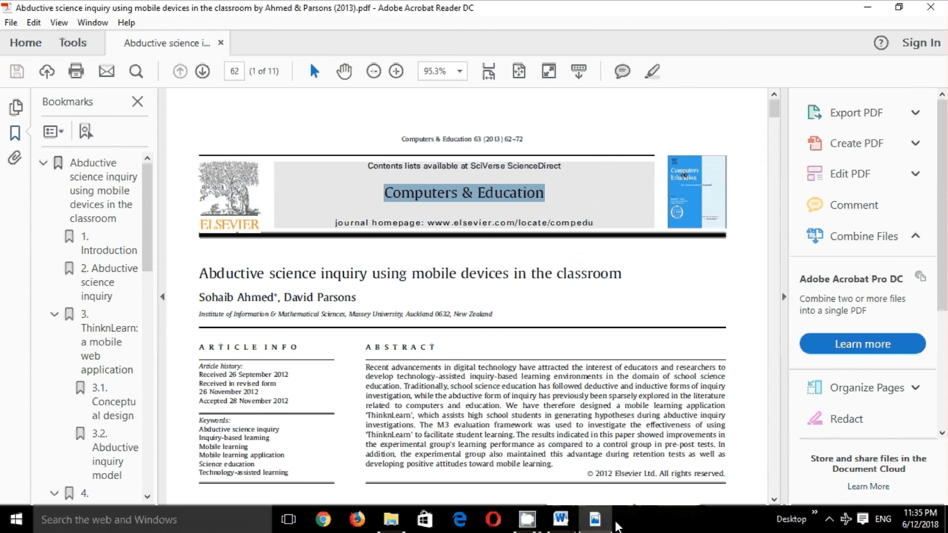
click(561, 520)
text(6)
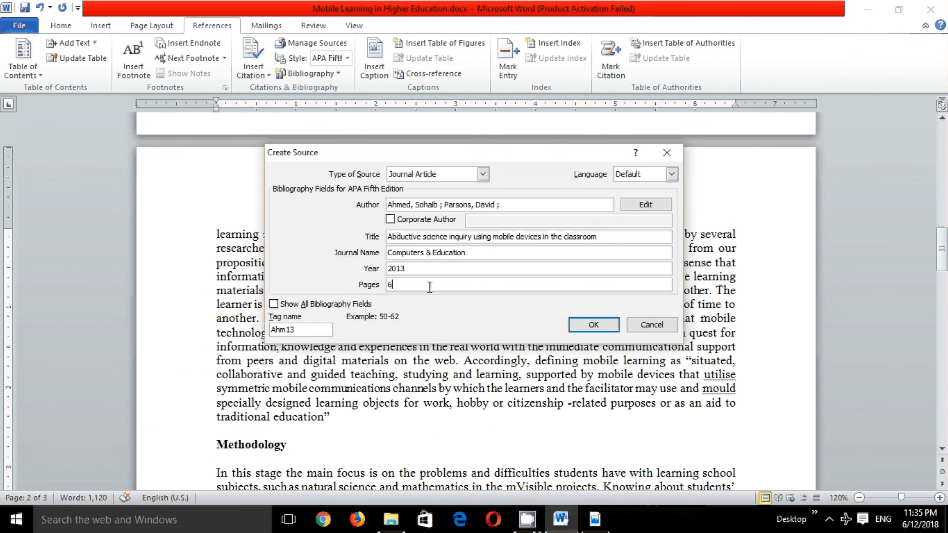
text(2-72)
click(316, 306)
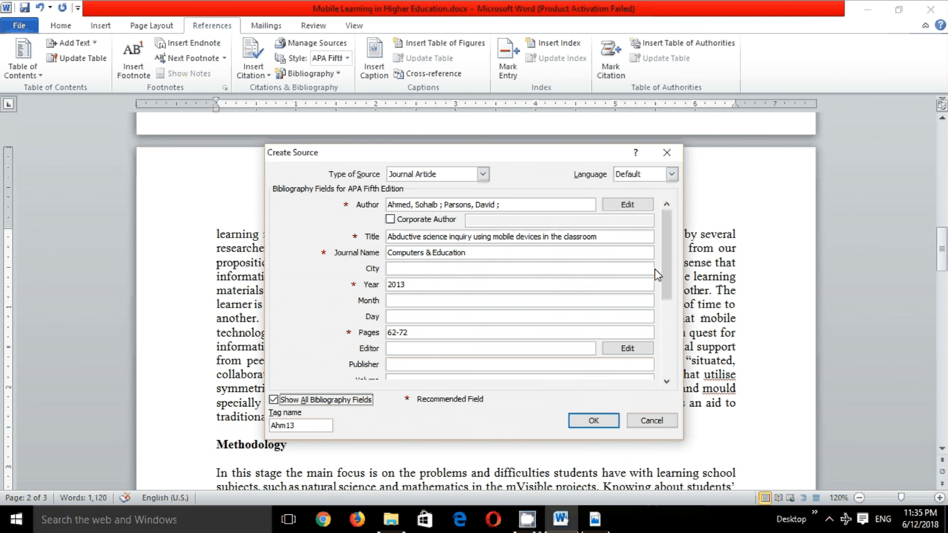
scroll(668, 268, down, 1)
click(597, 518)
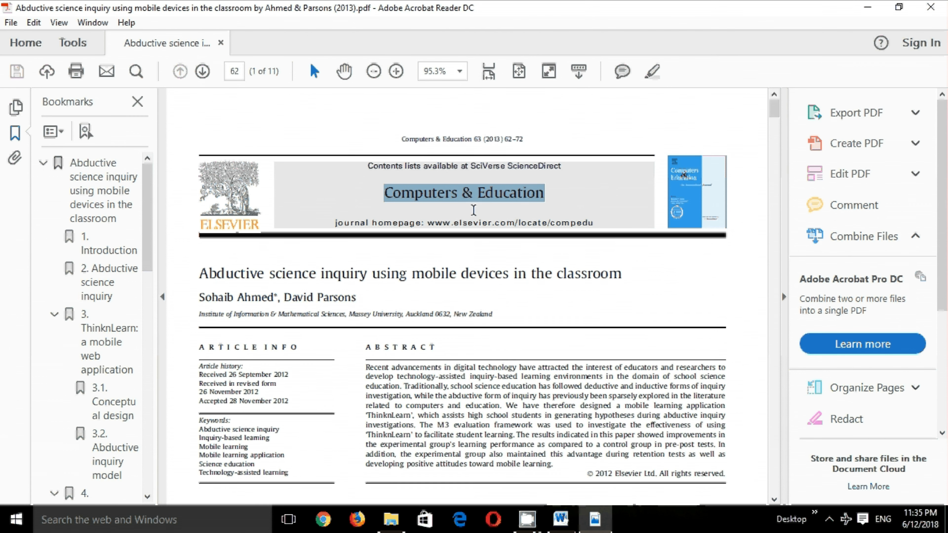
drag(605, 224, 427, 223)
right_click(457, 228)
click(477, 243)
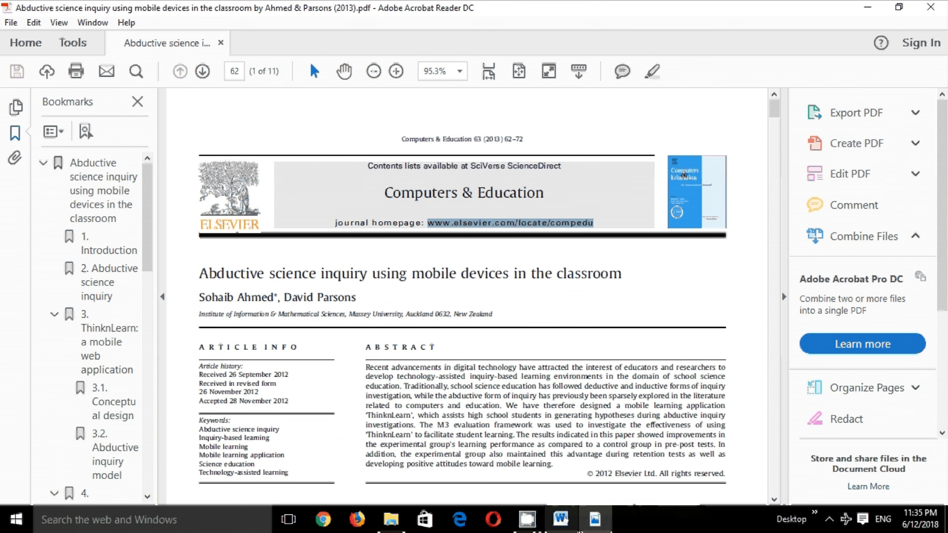
click(556, 525)
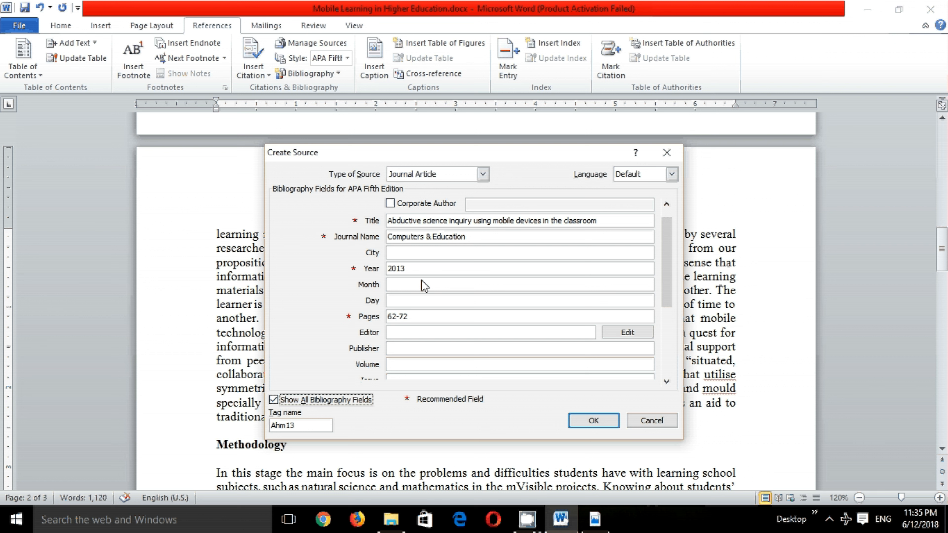
- Set the source's volume to LXIII
click(402, 348)
click(402, 364)
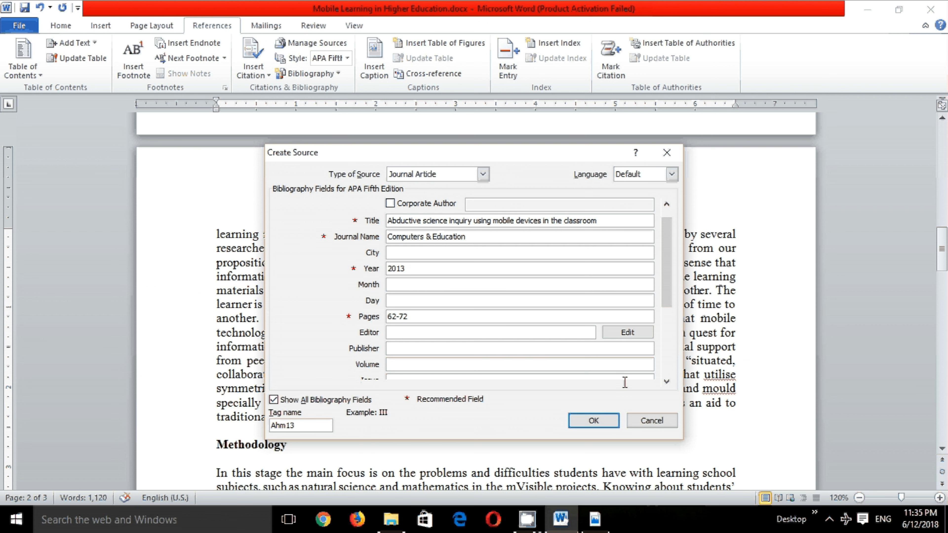
text(LXIII)
- Paste the journal homepage address into the source's URL and confirm the new source, inserting its citation
drag(665, 298, 671, 374)
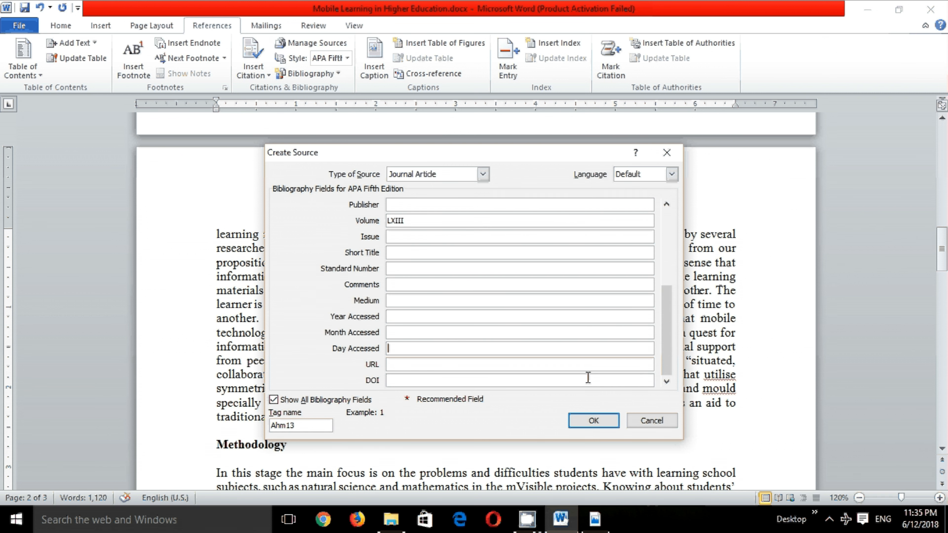
click(430, 365)
right_click(430, 365)
click(452, 403)
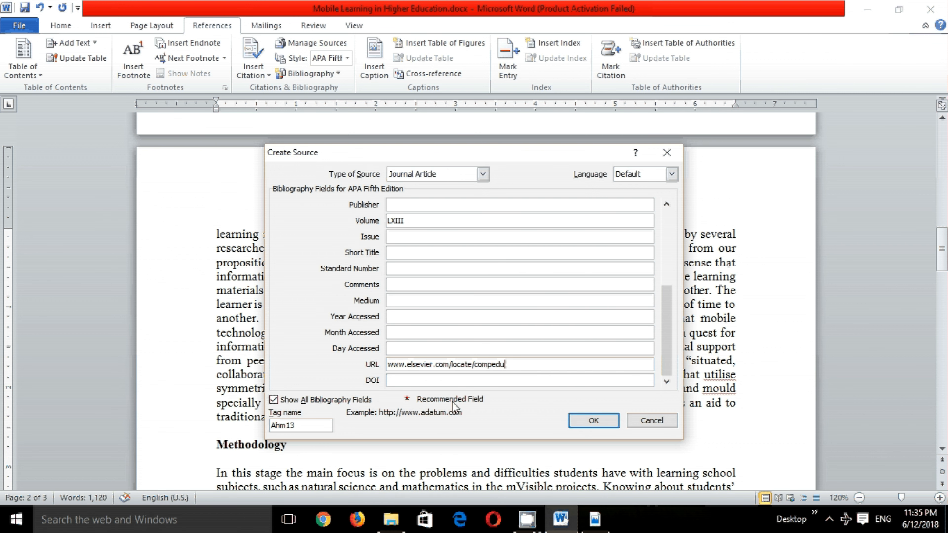
click(600, 421)
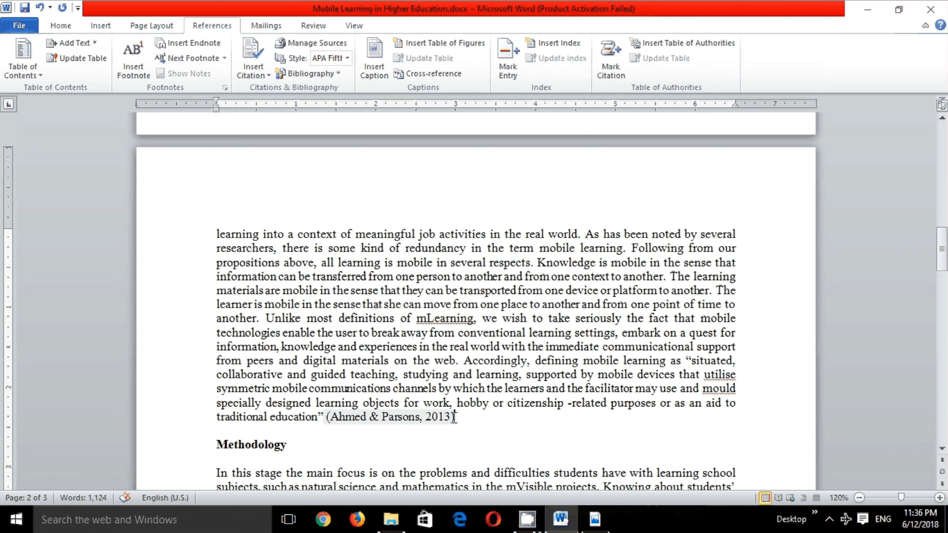
click(407, 415)
click(495, 427)
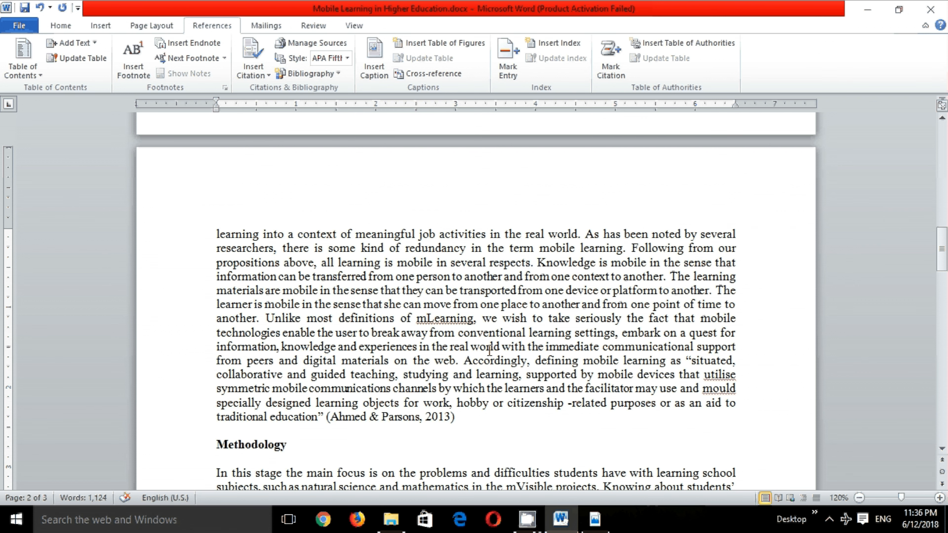
- Cite the existing 2013 "Abductive science inquiry" source after "what is difficult with natural science education?" in the Methodology section
scroll(490, 350, down, 2)
scroll(490, 351, down, 2)
click(490, 408)
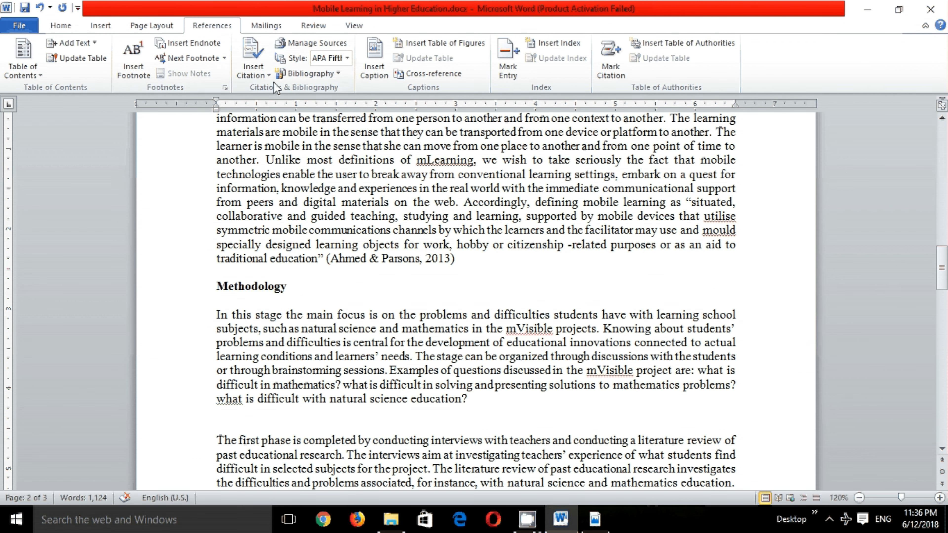
click(263, 76)
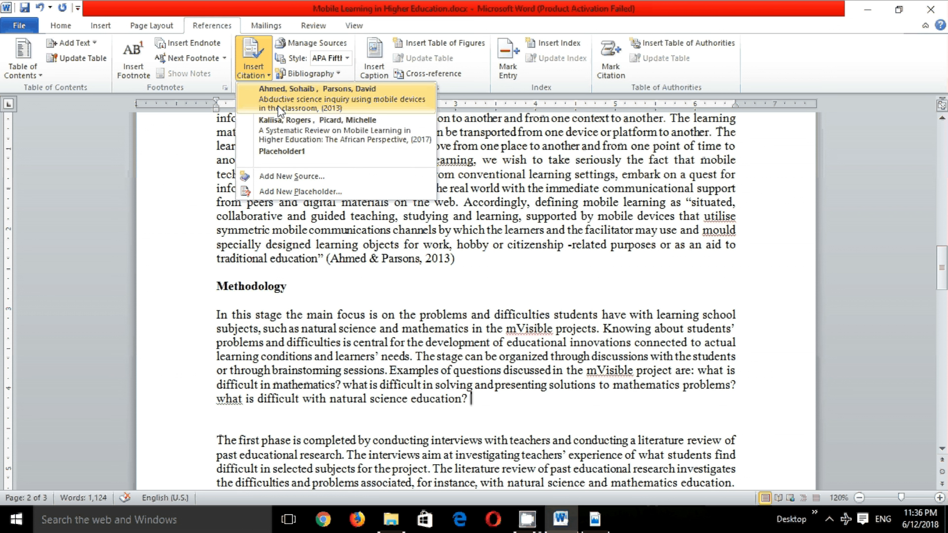
click(301, 100)
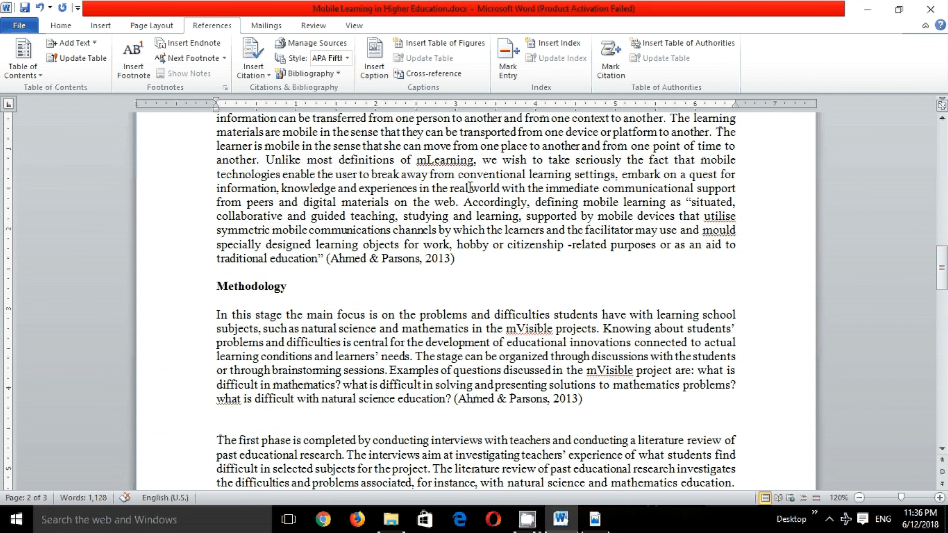
click(493, 396)
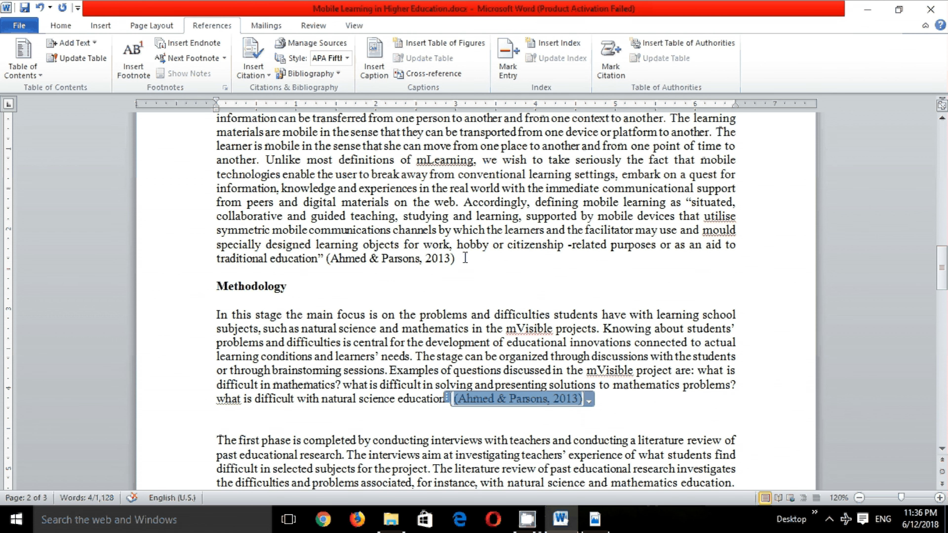
click(361, 258)
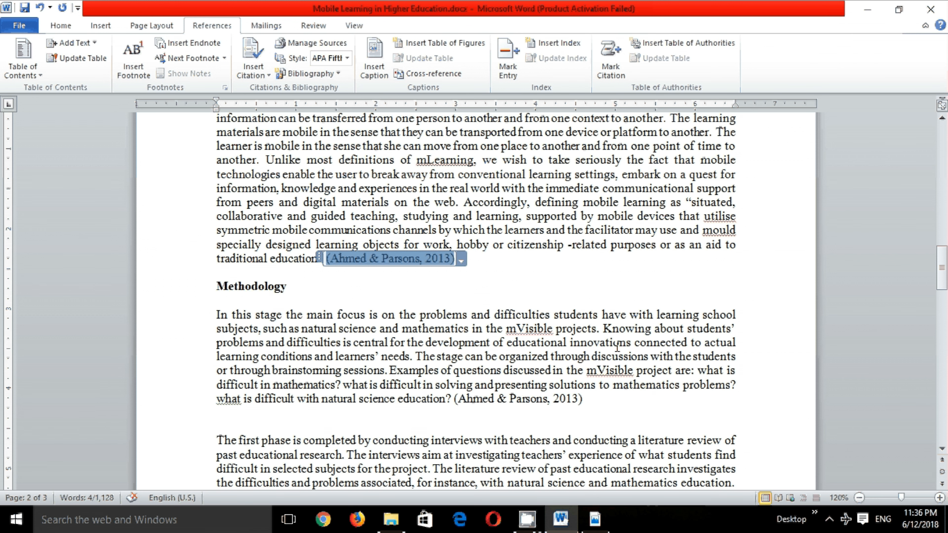
click(608, 408)
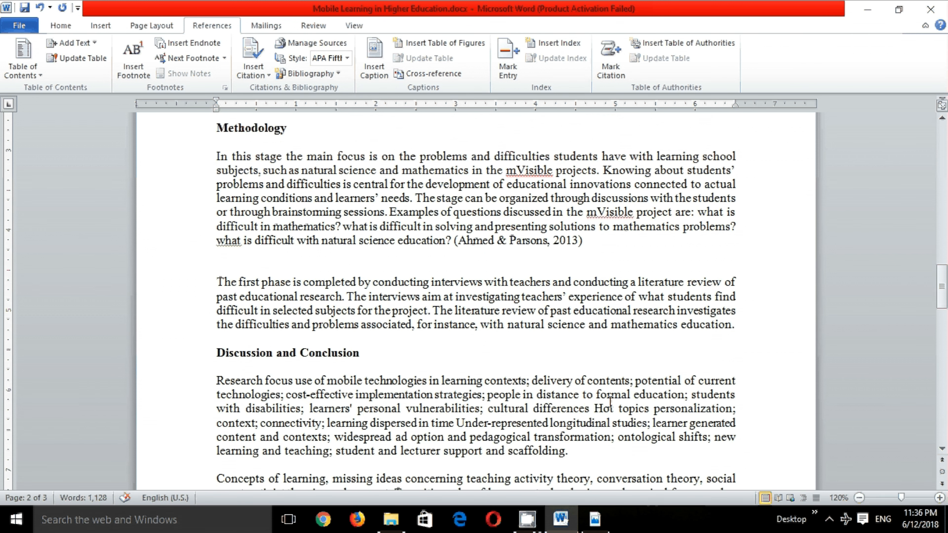
- Insert the built-in Bibliography at the end of the document, after the Discussion and Conclusion section
scroll(299, 292, down, 1)
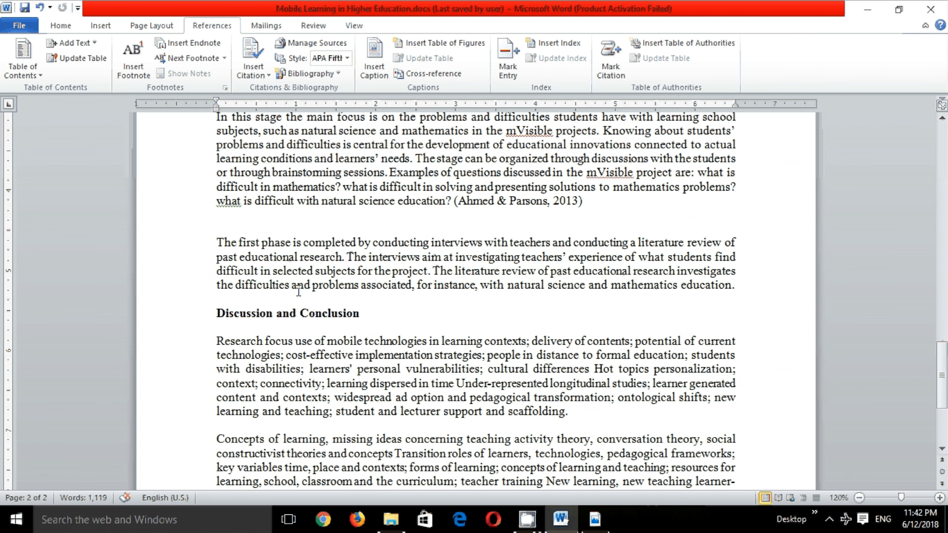
scroll(299, 291, down, 5)
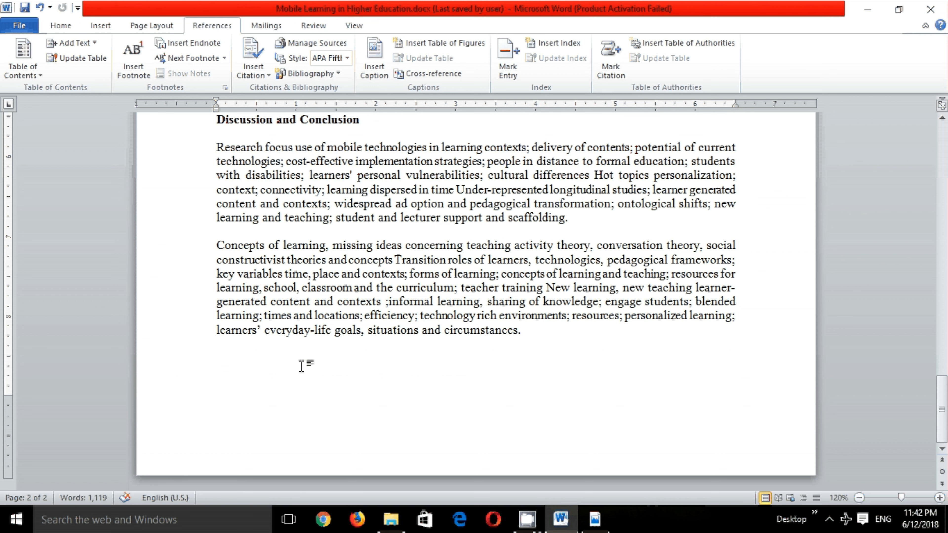
click(269, 75)
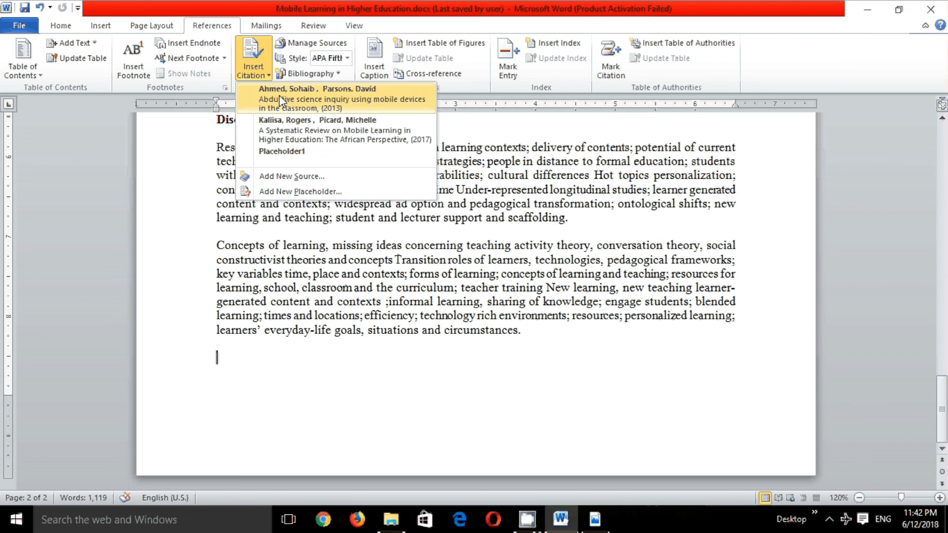
click(337, 72)
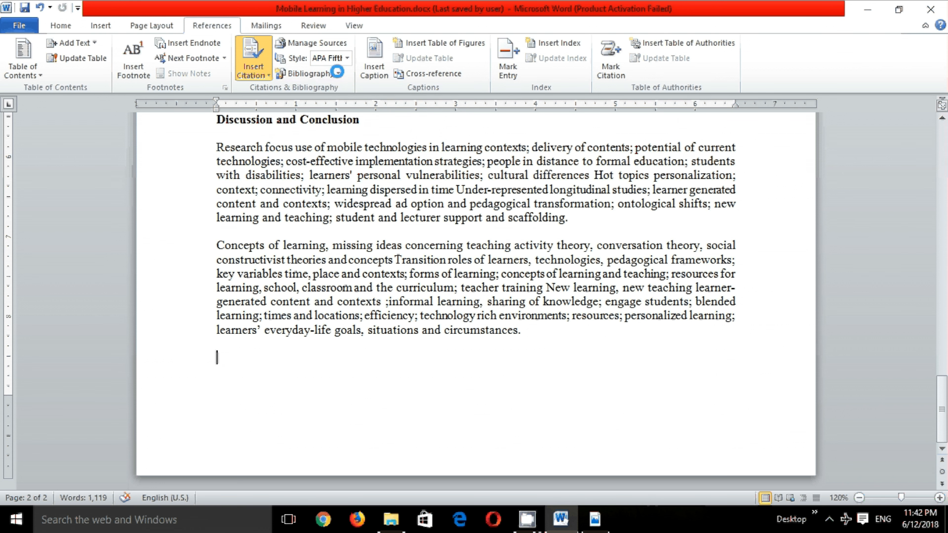
click(338, 72)
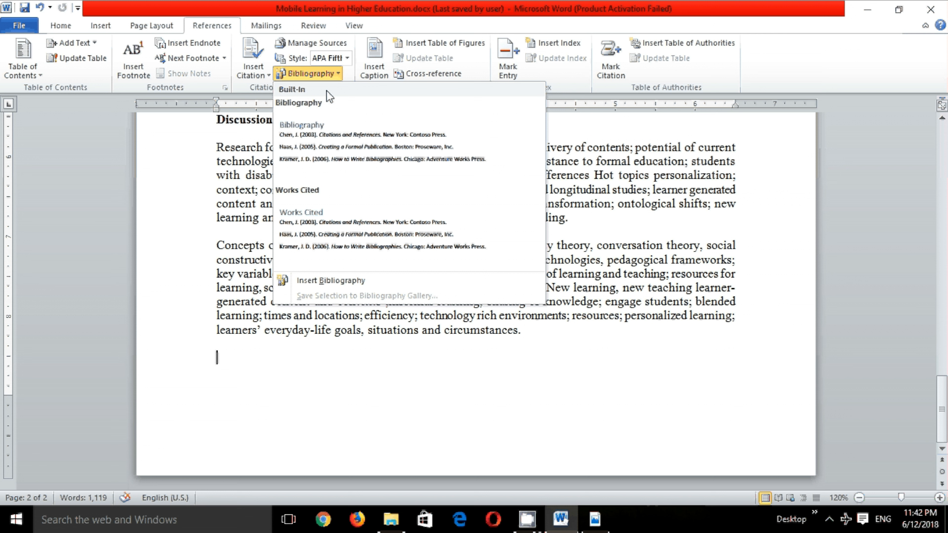
click(327, 153)
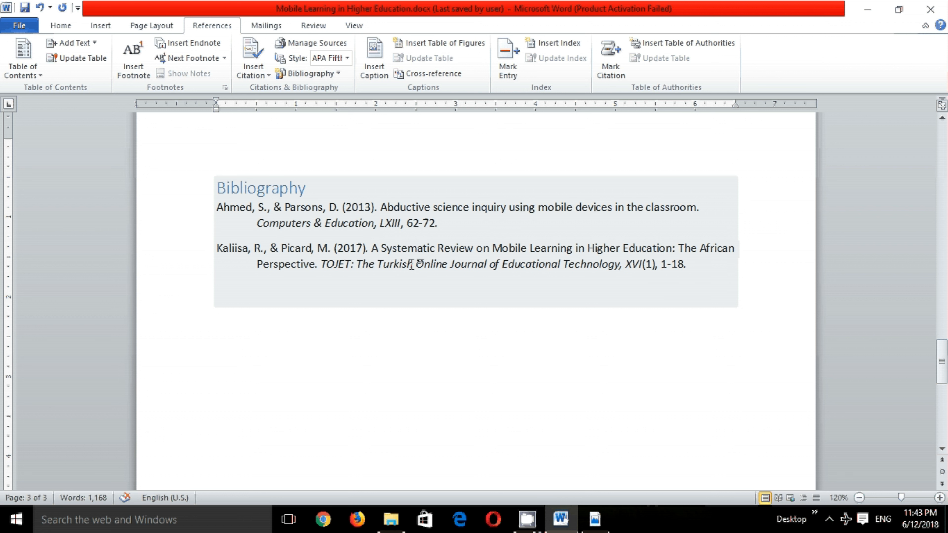
- Select the sentence about the literature review of past educational research at the end of the Methodology section
scroll(364, 294, up, 6)
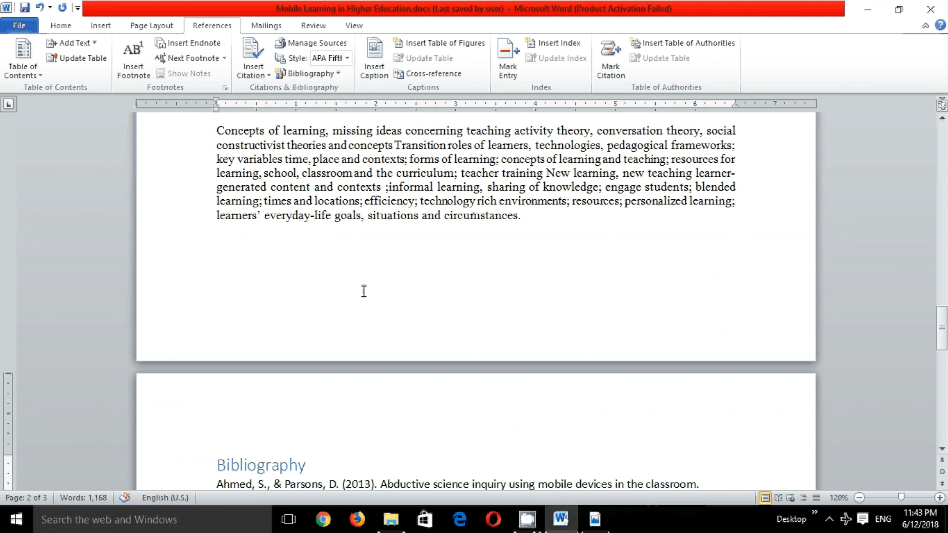
scroll(411, 283, up, 7)
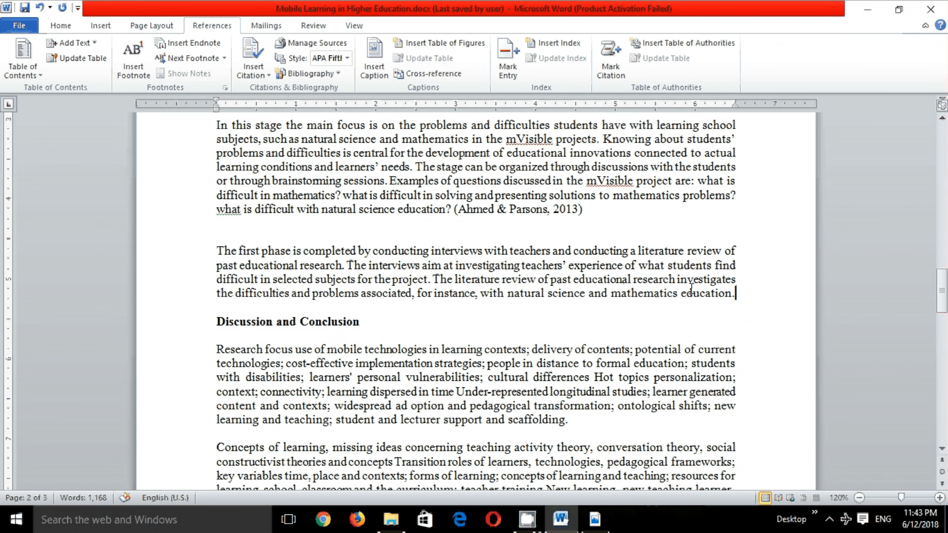
drag(437, 280, 680, 295)
- Close the abductive science inquiry PDF and open "Mobile Learning - Research, Practice and Challenges.pdf" from the ToAddCitation folder in Acrobat Reader
click(595, 519)
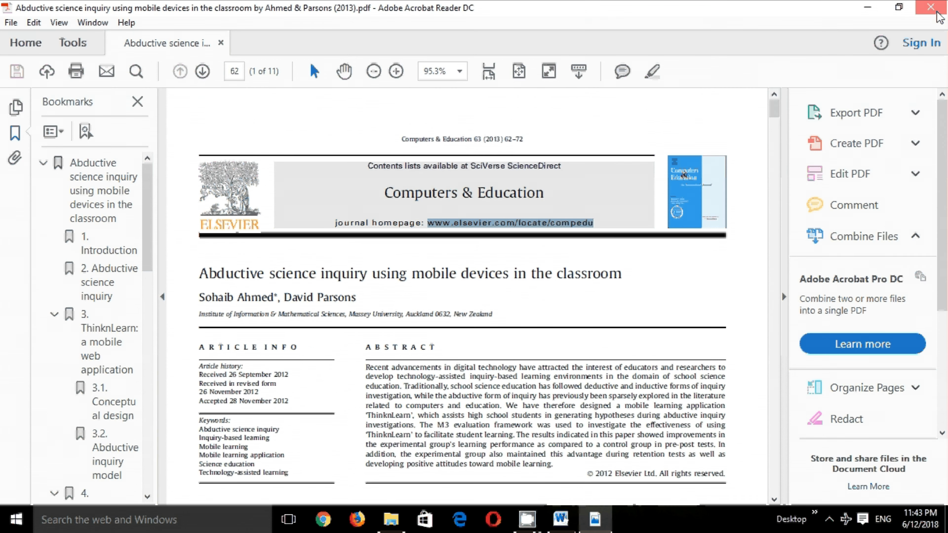
click(931, 6)
click(391, 520)
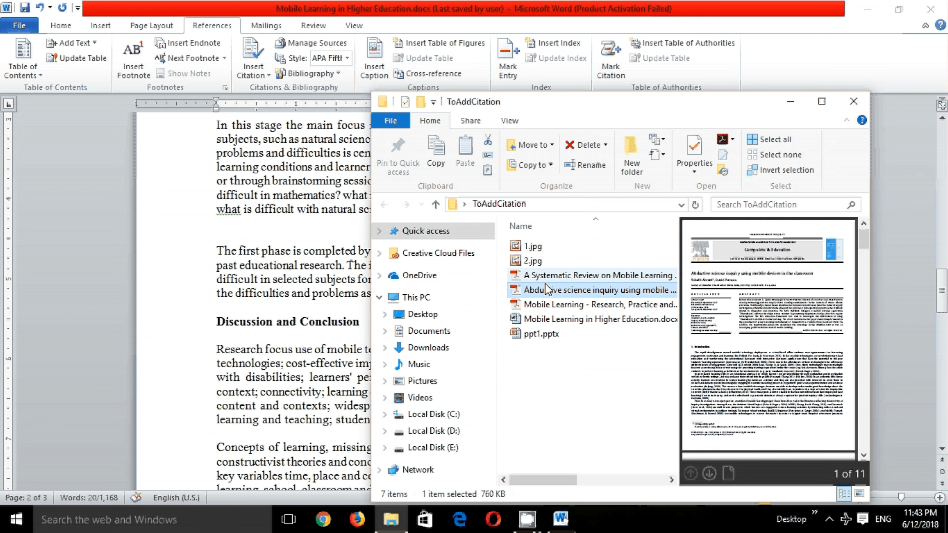
click(521, 306)
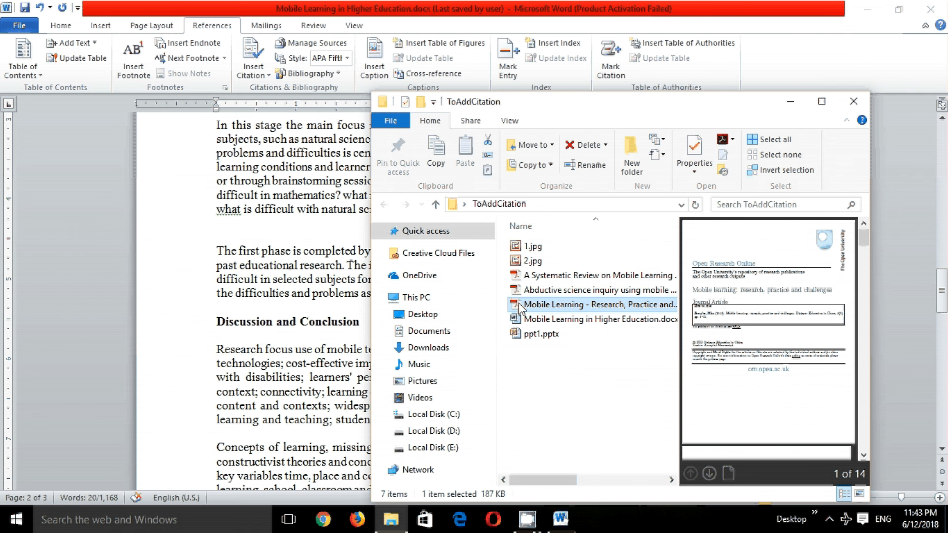
double_click(520, 305)
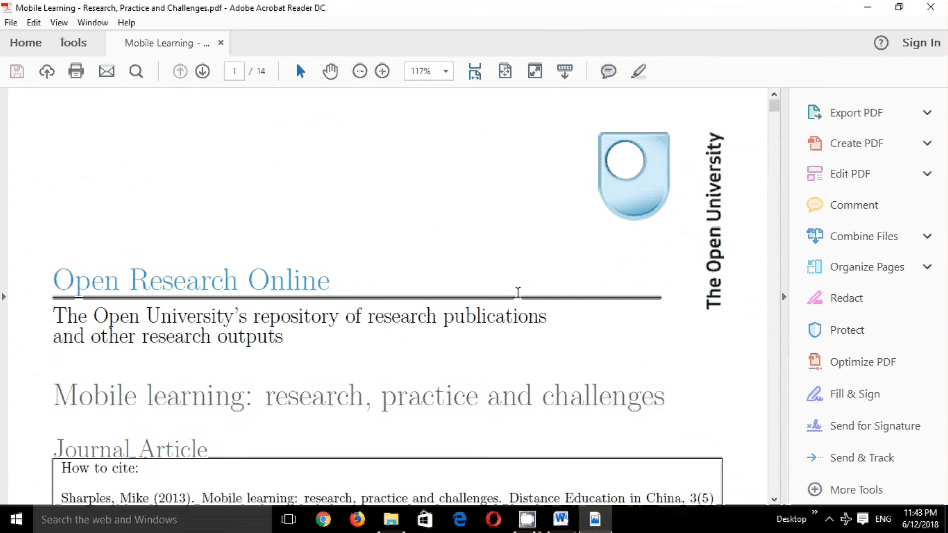
- Switch back to Word and start a new citation source of type Journal Article at the end of the Methodology section
key(alt+Tab)
click(253, 69)
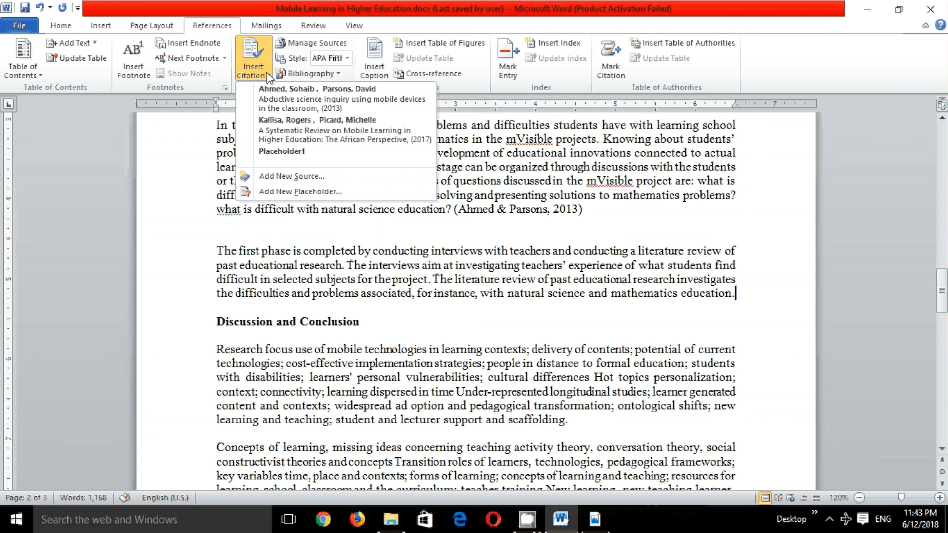
click(305, 178)
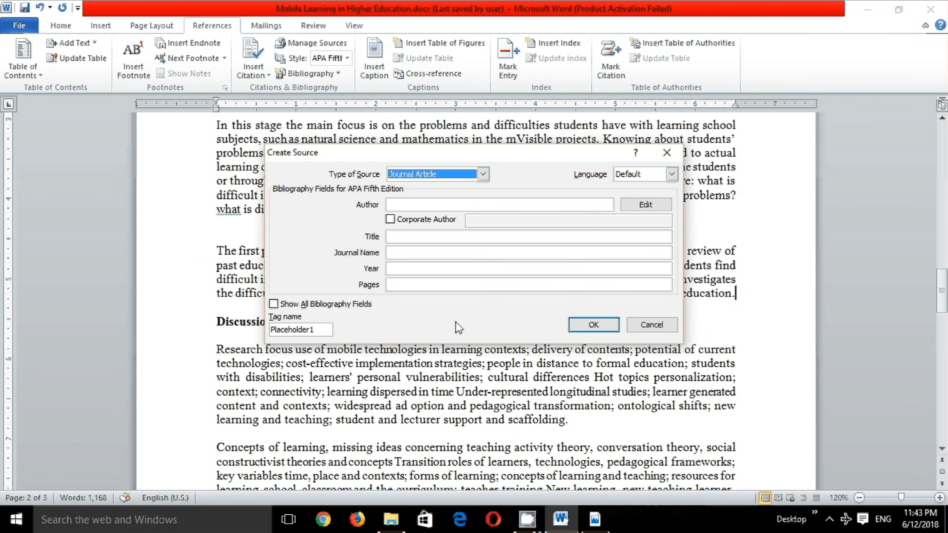
click(483, 174)
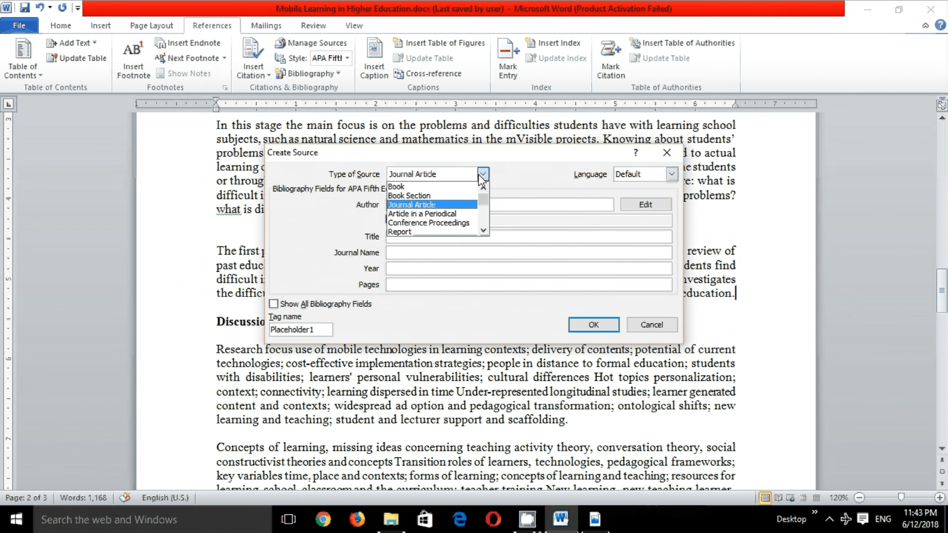
click(451, 204)
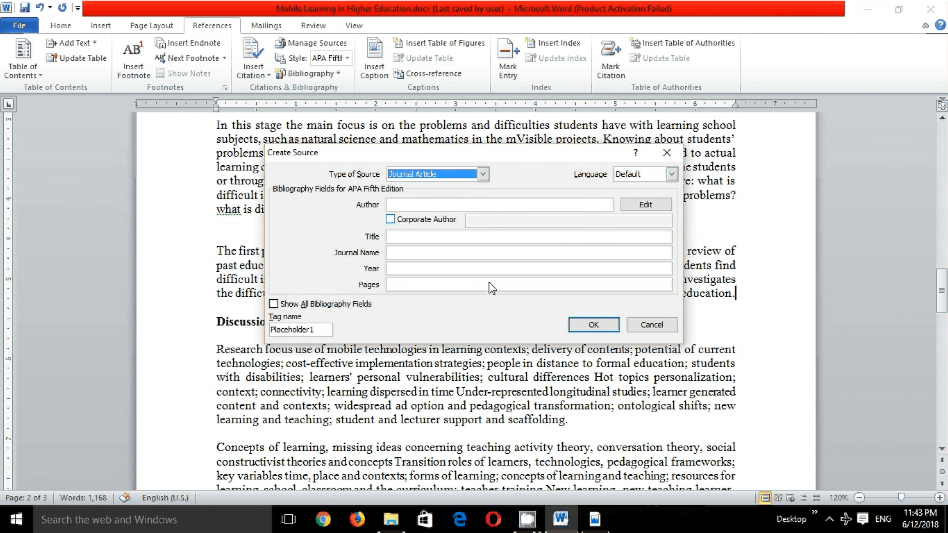
- Copy the author's name from the PDF's "How to cite" box and paste it as the new source's author
click(595, 519)
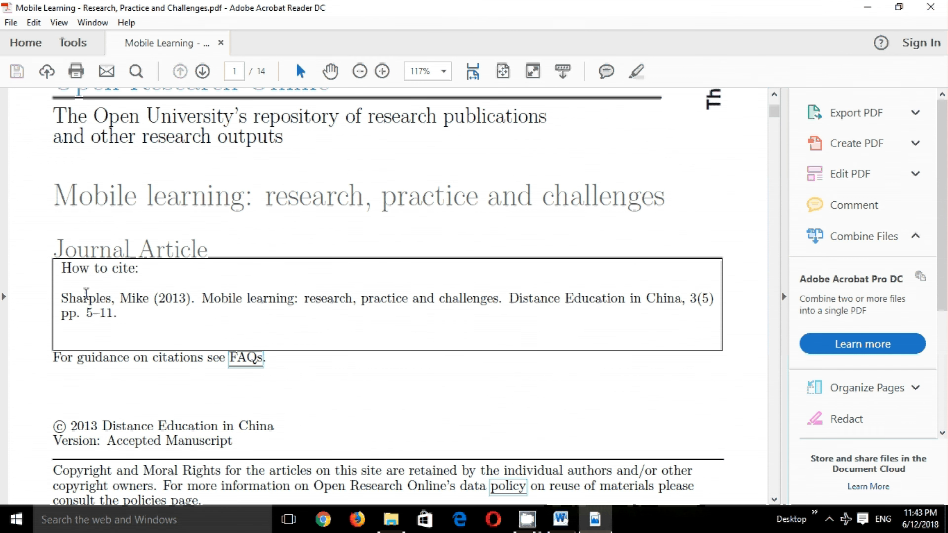
drag(62, 298, 149, 299)
right_click(135, 303)
click(150, 317)
click(561, 519)
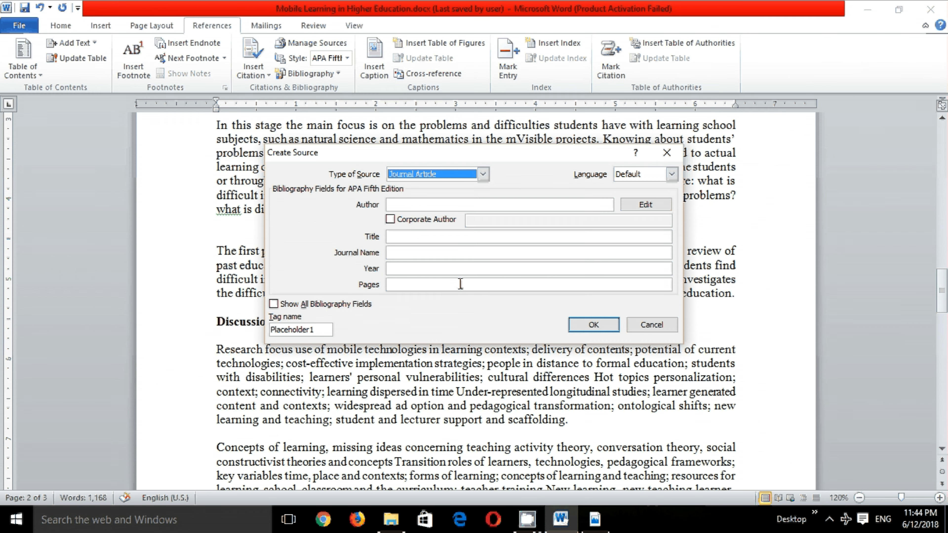
right_click(442, 237)
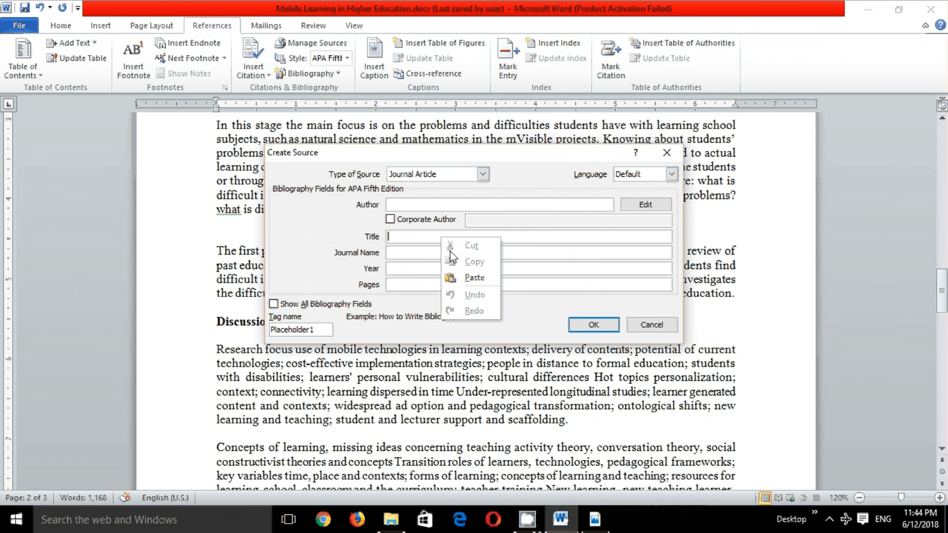
click(443, 205)
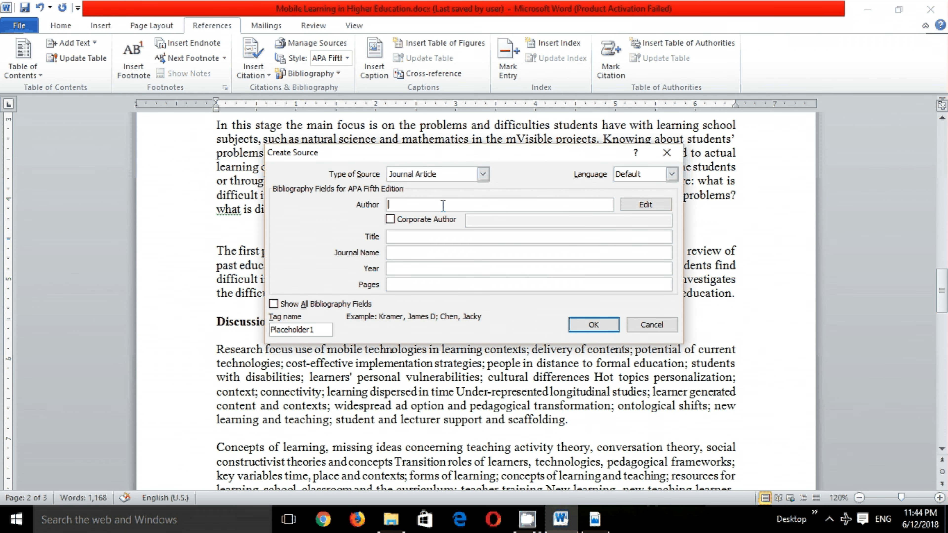
right_click(442, 206)
click(469, 247)
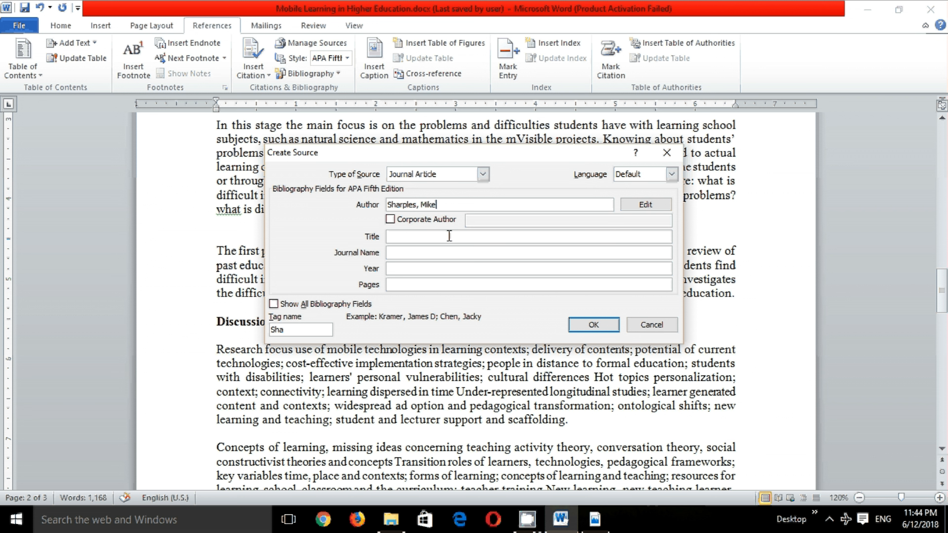
- Copy the title "Mobile learning: research, practice and challenges" from the PDF and paste it as the source's title
click(431, 235)
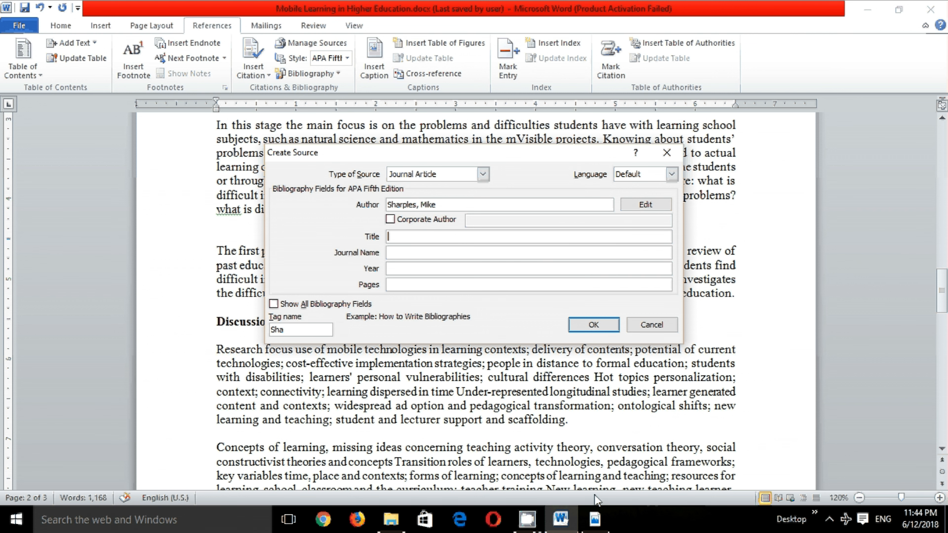
click(595, 520)
drag(53, 197, 608, 206)
right_click(607, 206)
click(641, 220)
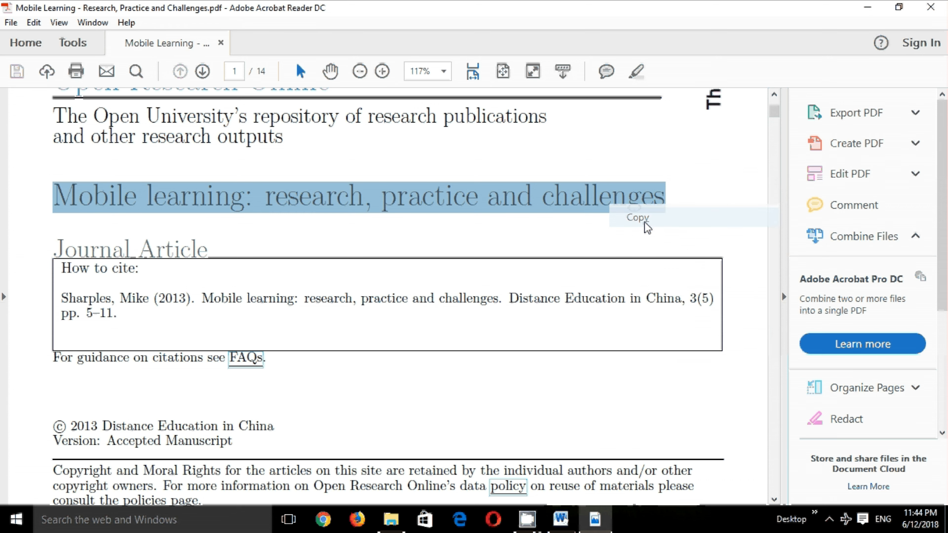
key(alt+Tab)
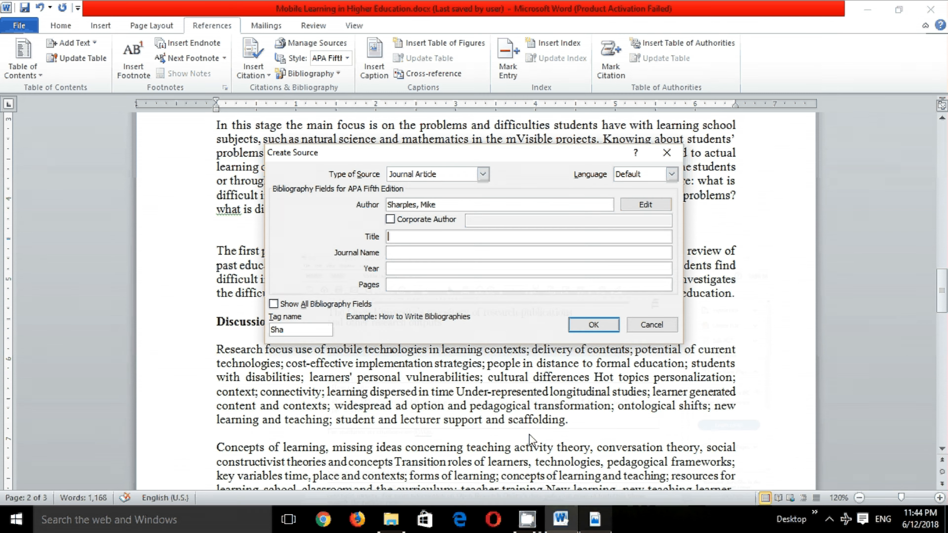
right_click(416, 241)
click(426, 277)
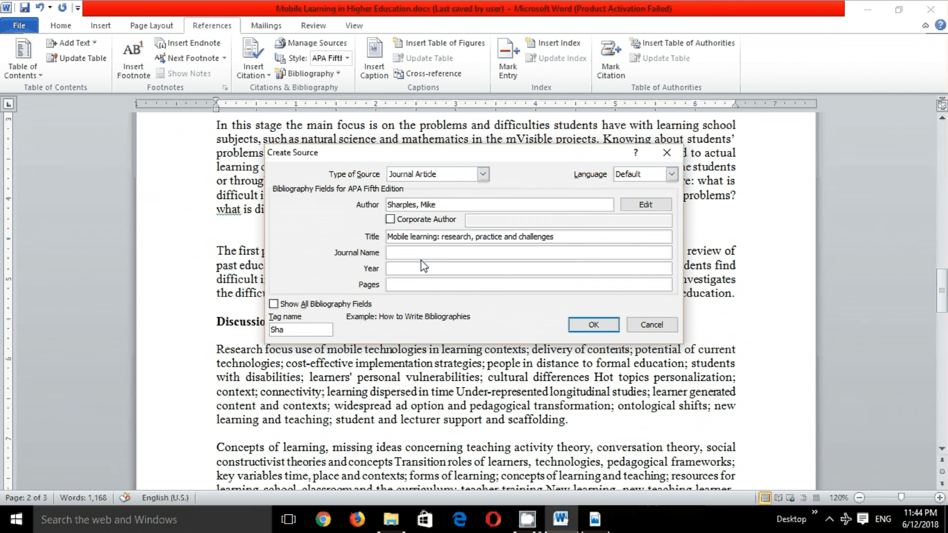
- Copy "Distance Education in China" from the PDF's "How to cite" box and paste it as the source's journal name
click(418, 257)
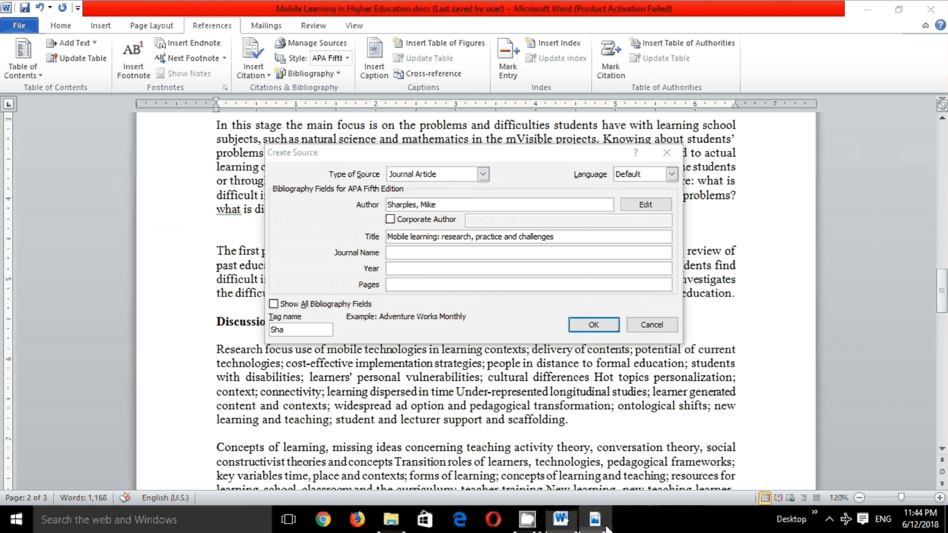
click(595, 519)
drag(510, 332, 683, 332)
right_click(664, 334)
click(692, 343)
click(561, 519)
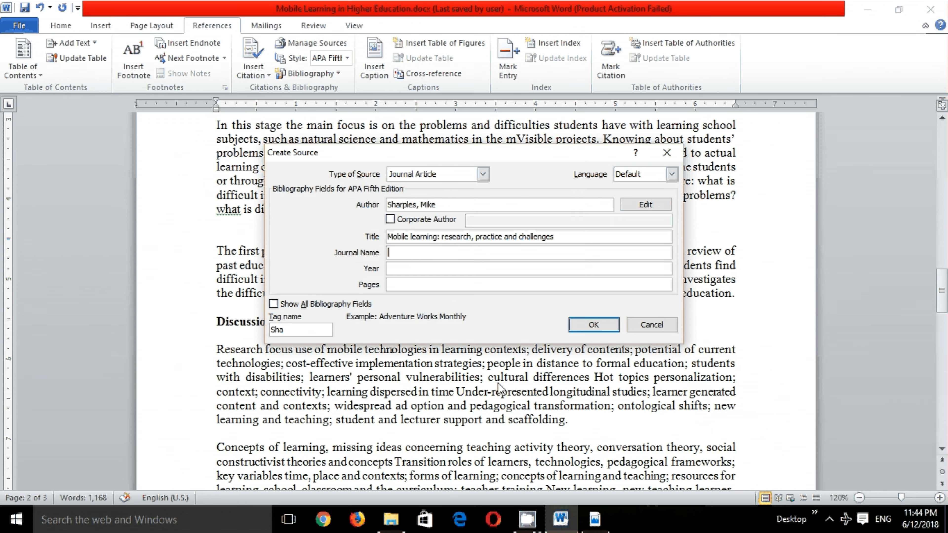
right_click(410, 251)
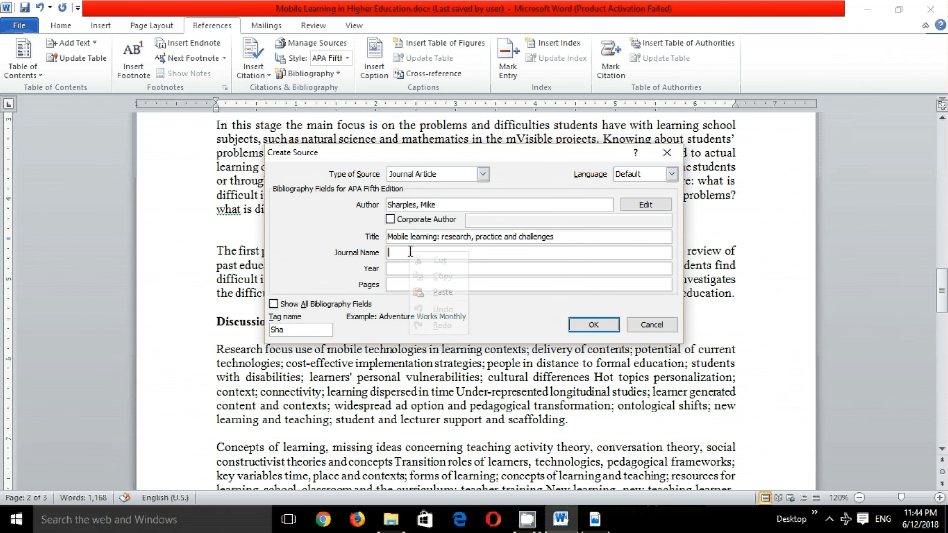
click(459, 294)
- Check the publication year in the PDF and set the source's year to 2013
key(Tab)
click(609, 523)
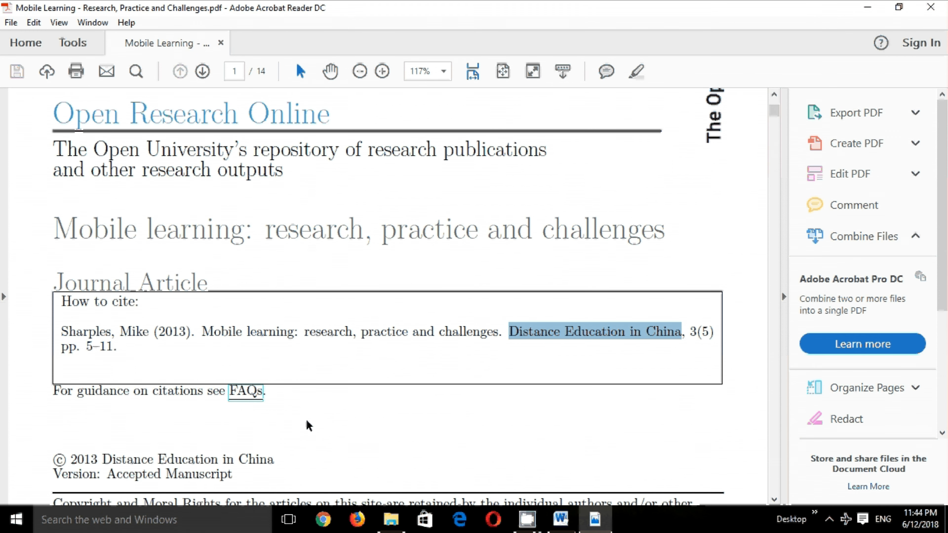
click(593, 522)
click(448, 260)
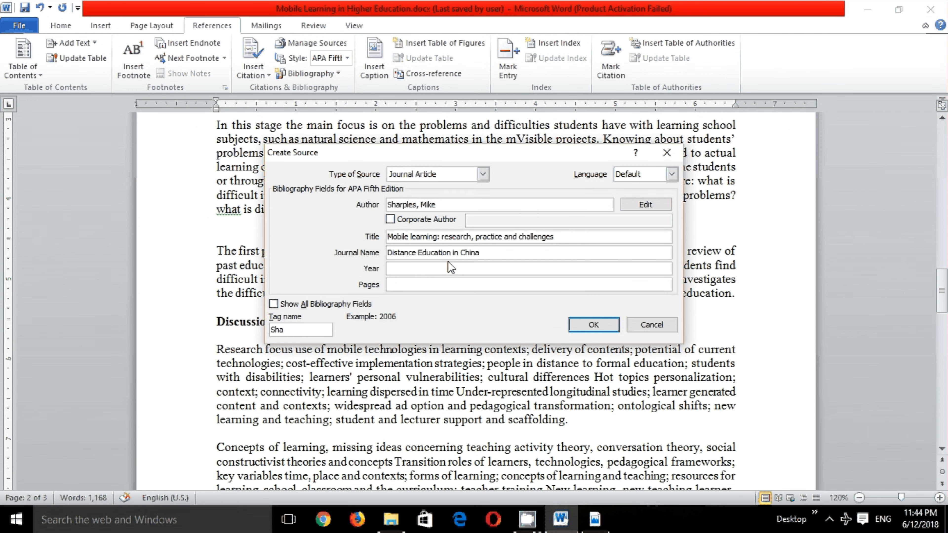
text(2013)
- Check the page range in the PDF and set the source's pages to 5-11
click(430, 284)
click(604, 524)
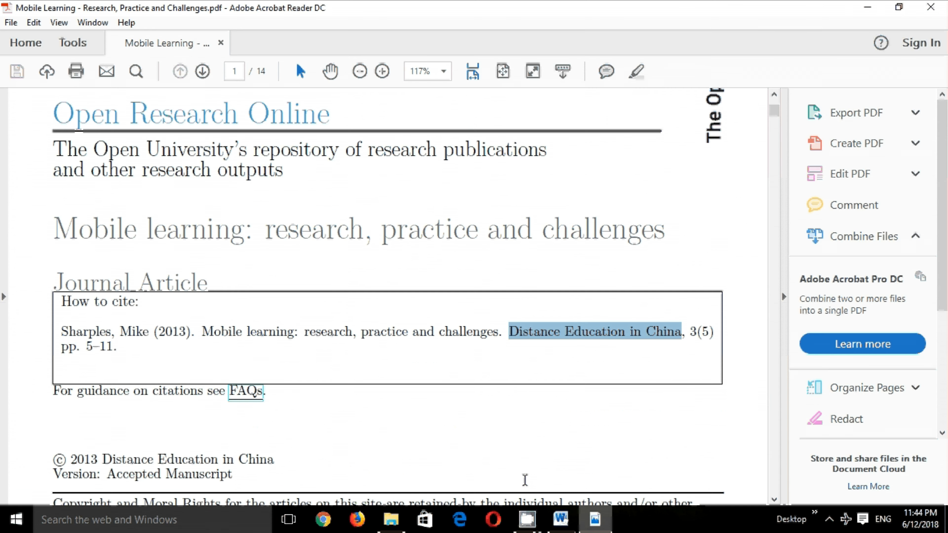
click(582, 527)
click(447, 284)
text(5)
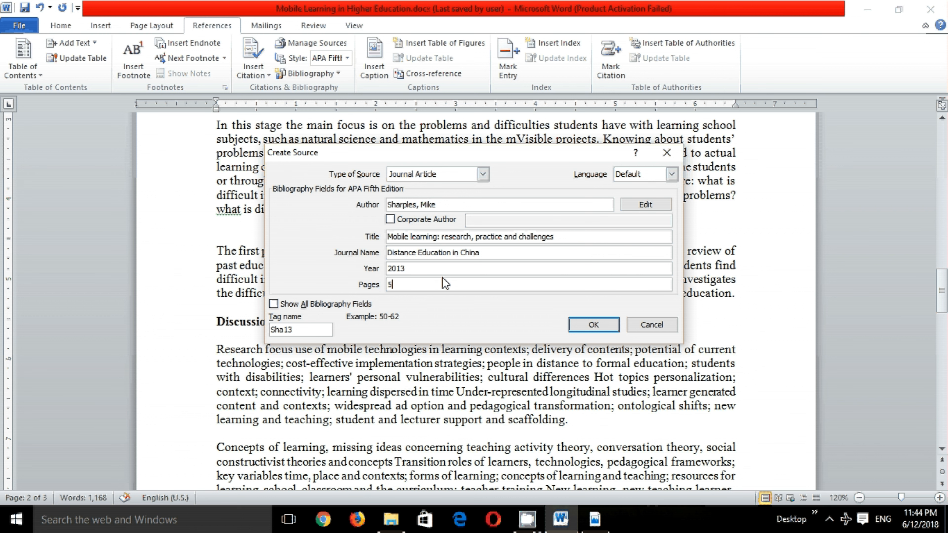
text(-11)
- Show all bibliography fields and, following the PDF's citation details, set the volume to III and the issue to 5
click(286, 305)
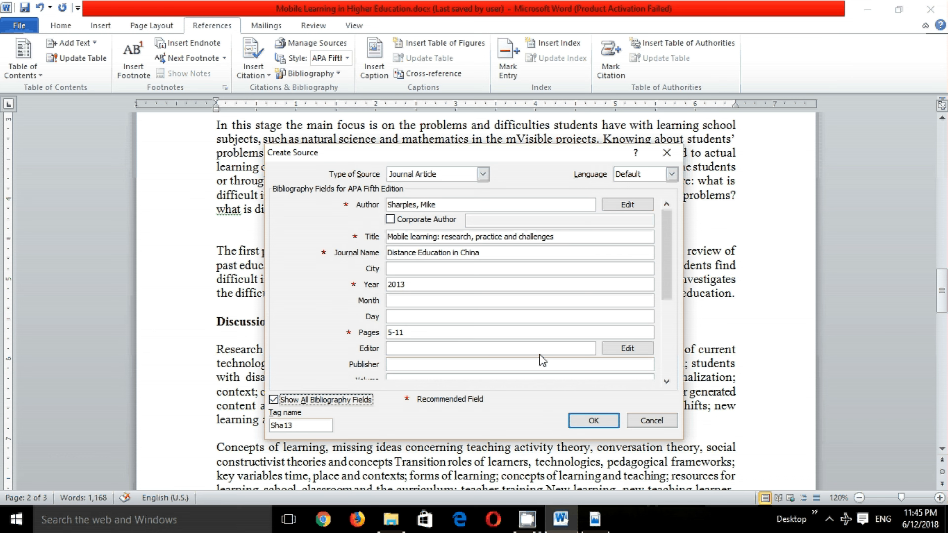
click(596, 519)
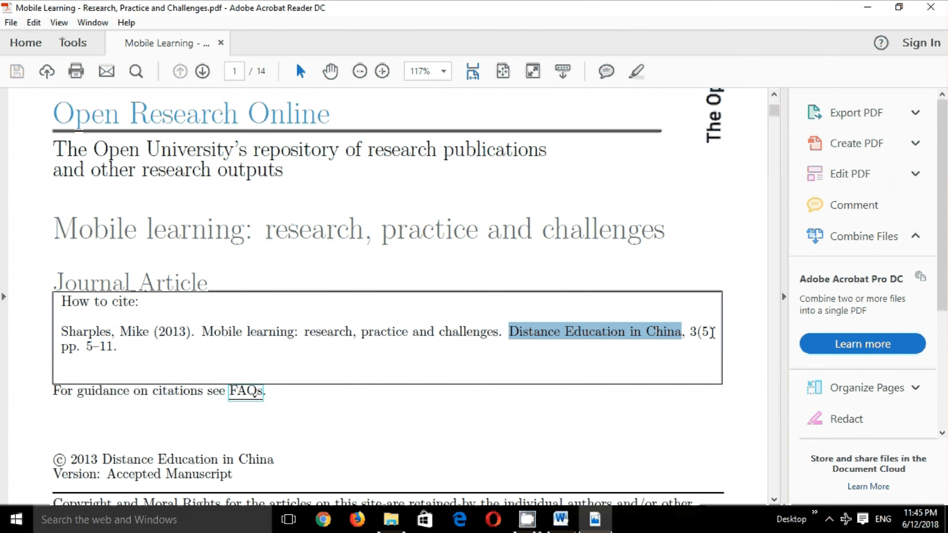
scroll(604, 434, down, 5)
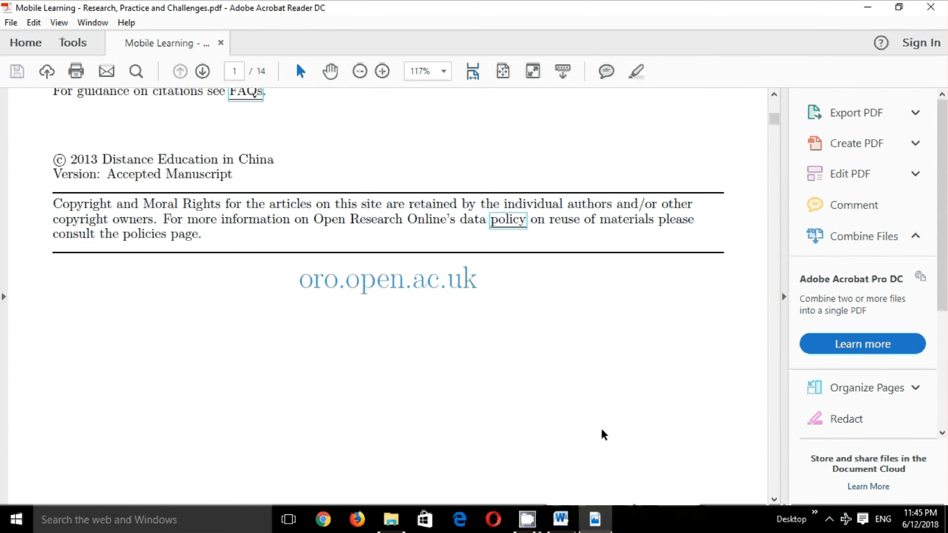
click(605, 517)
drag(671, 293, 669, 321)
click(410, 306)
text(III)
click(405, 317)
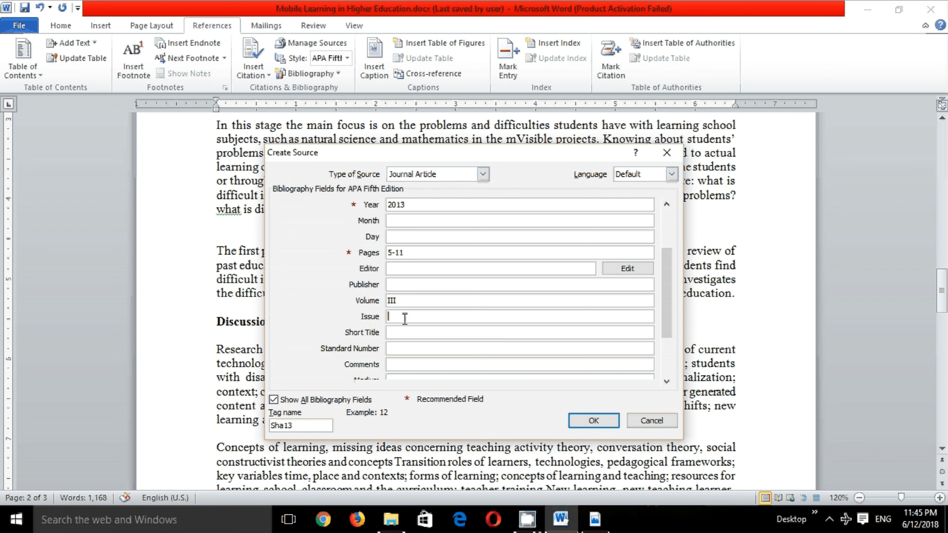
text(5)
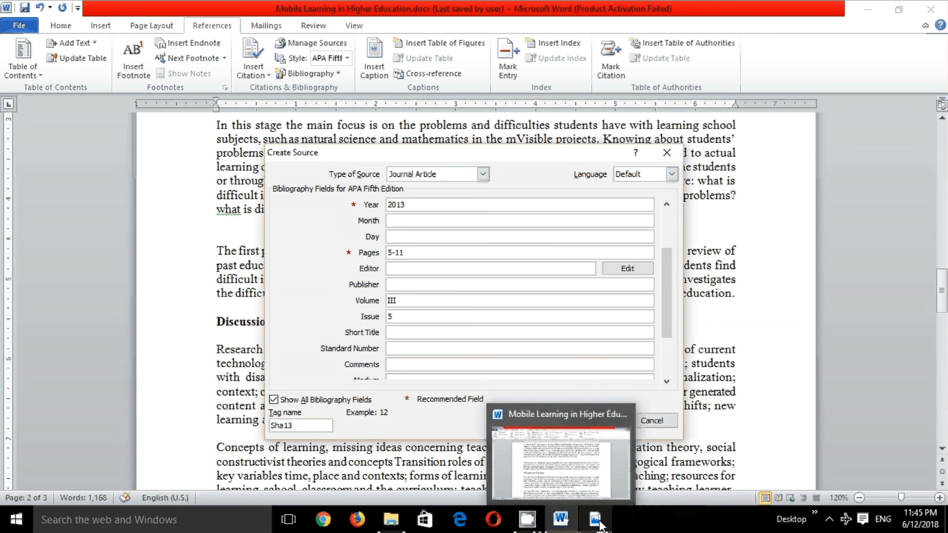
- Copy the address oro.open.ac.uk from the PDF's first page and paste it as the source's URL
click(596, 520)
drag(300, 280, 479, 284)
right_click(438, 285)
click(464, 299)
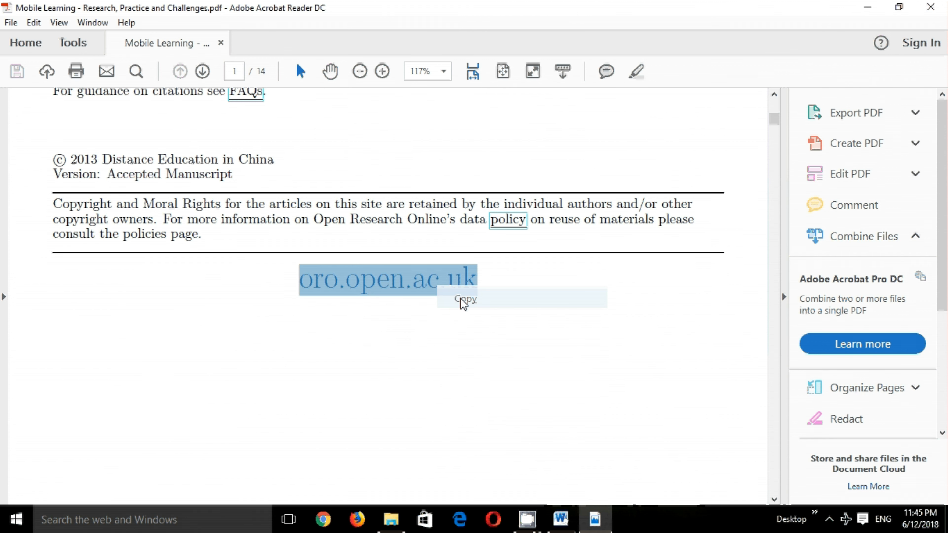
click(610, 525)
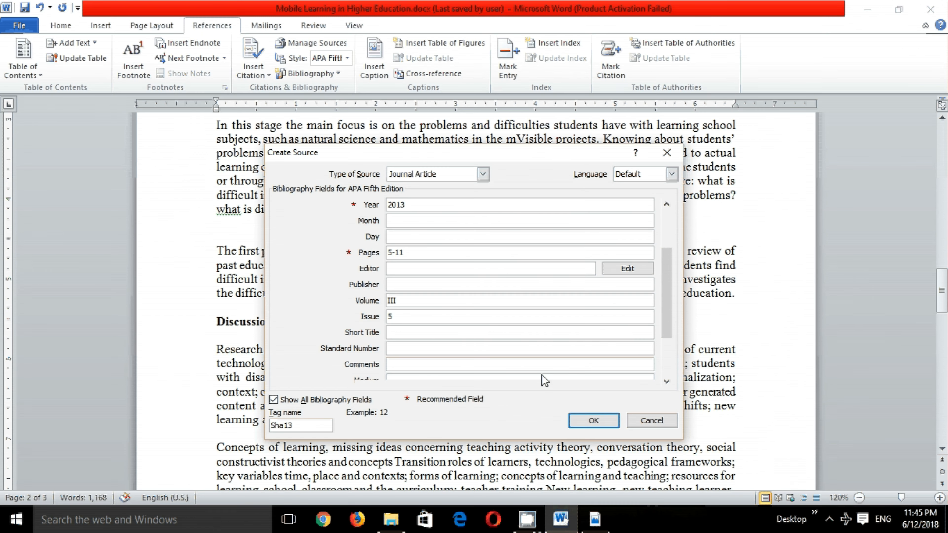
drag(670, 315, 670, 352)
click(391, 364)
right_click(393, 369)
click(426, 409)
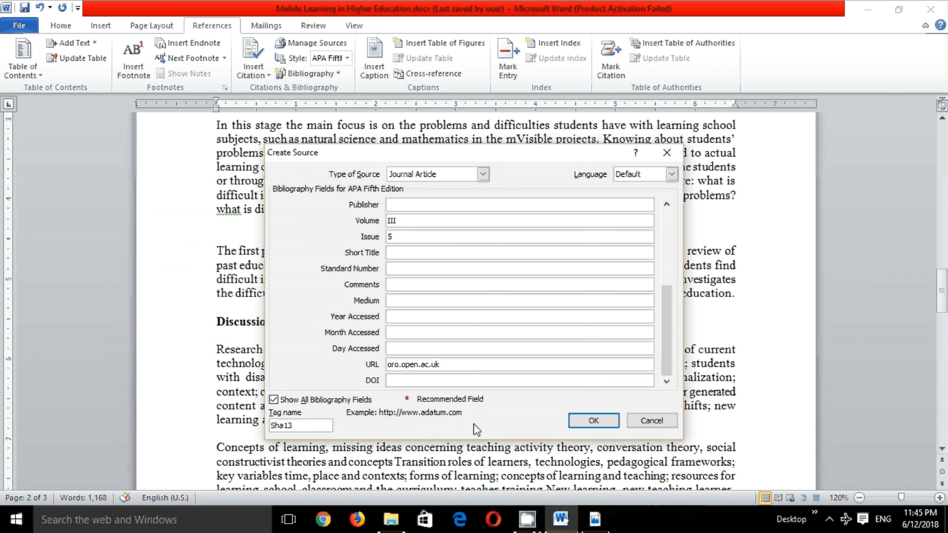
key(Home)
text(www.)
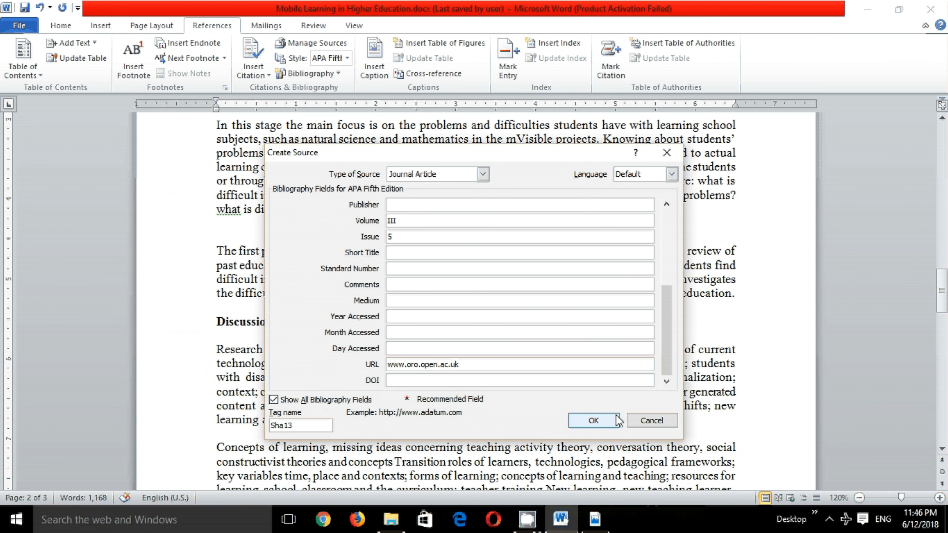
click(613, 424)
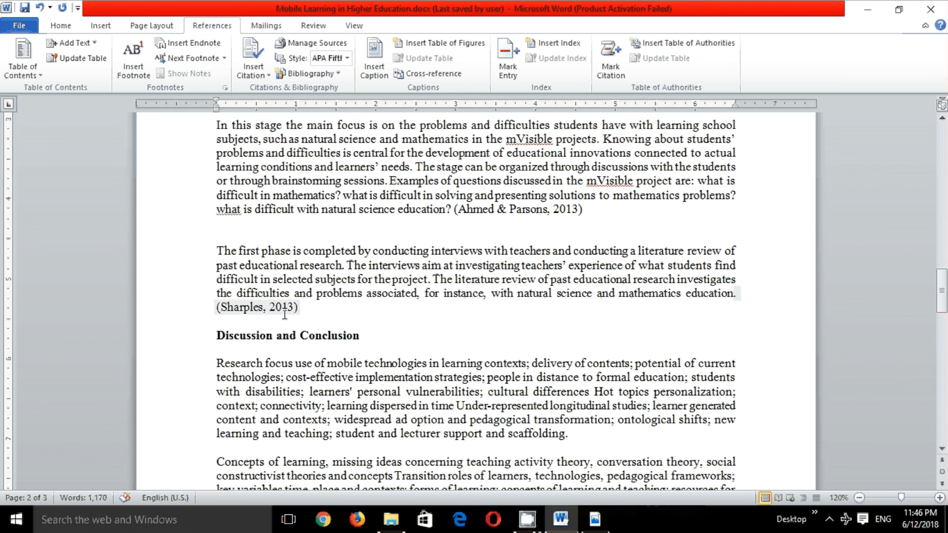
- Update the citations and bibliography at the end of the document to include the new source, and select its entries
scroll(261, 307, down, 10)
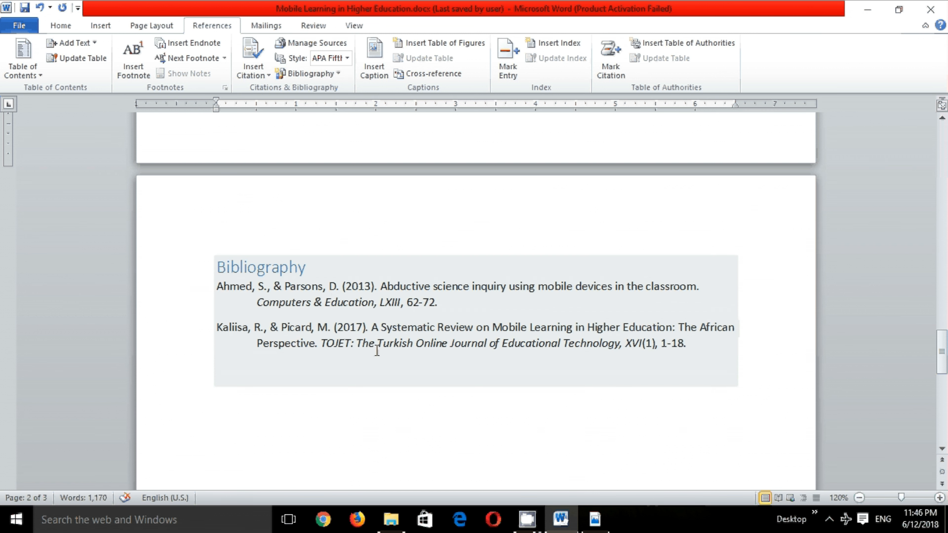
click(279, 267)
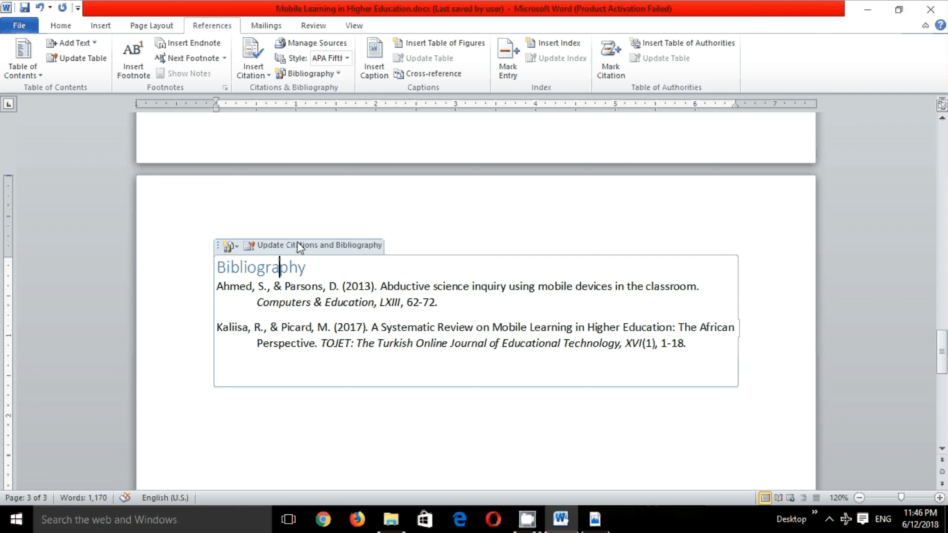
click(347, 247)
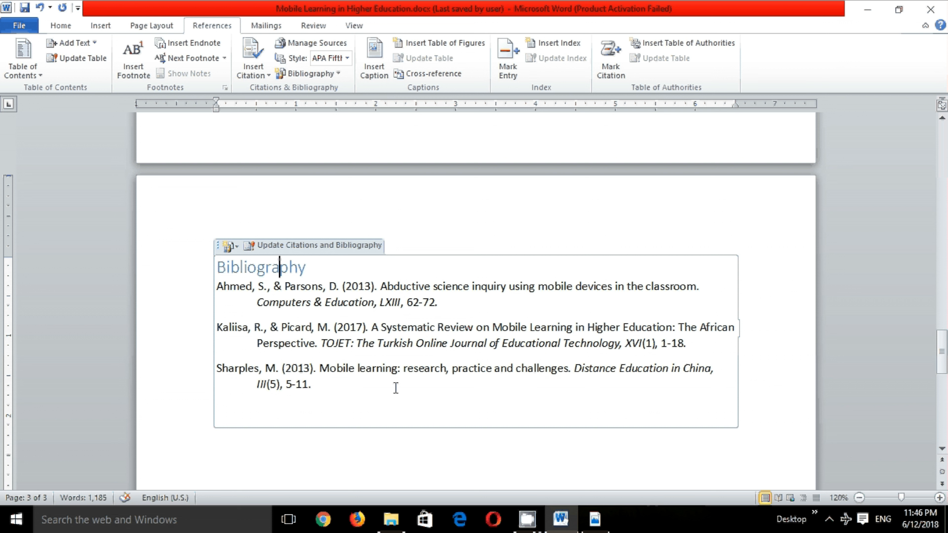
click(366, 389)
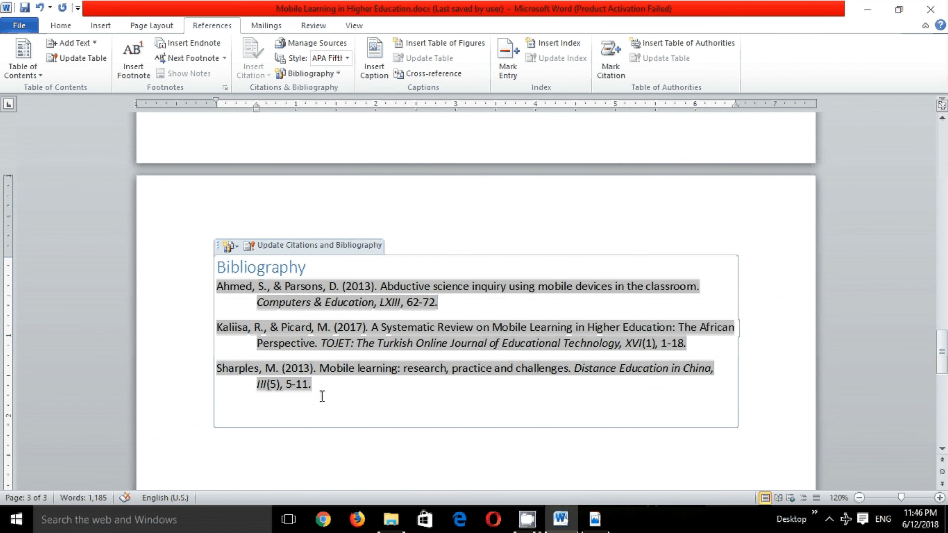